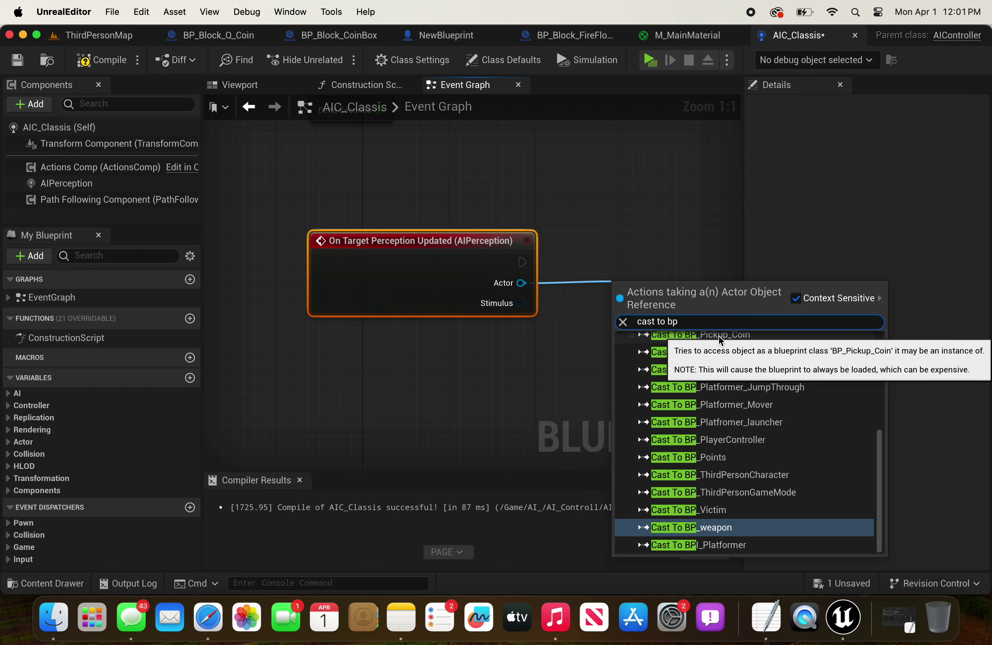
- Cast the perceived Actor of On Target Perception Updated to BP_gionos and run a Print String node on success
text(_g)
key(Return)
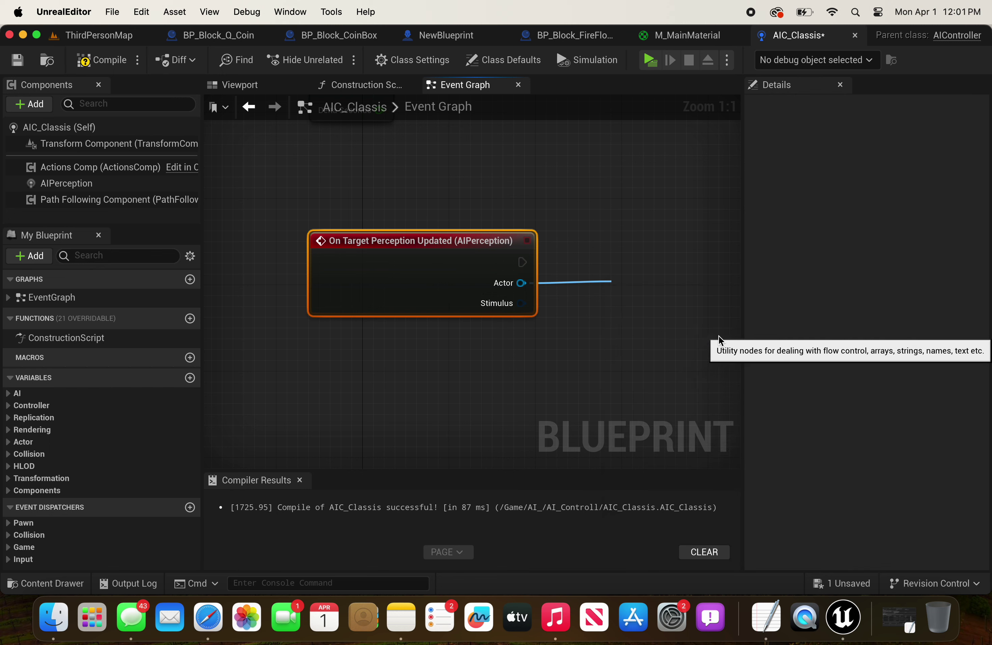
right_drag(718, 244, 557, 218)
drag(574, 278, 625, 278)
text(pr)
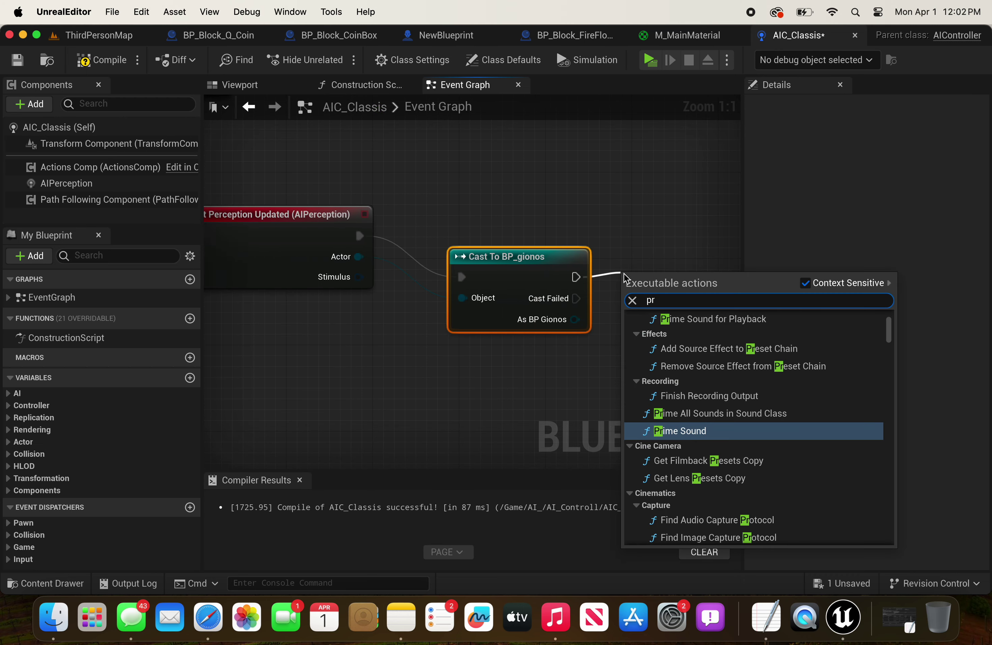
text(i)
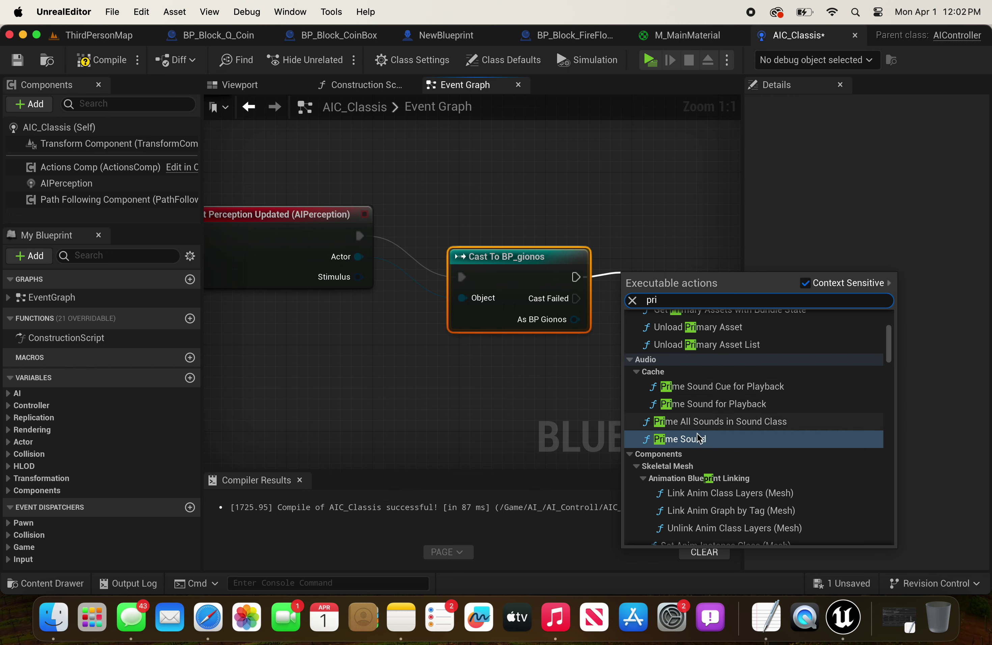
text(nt)
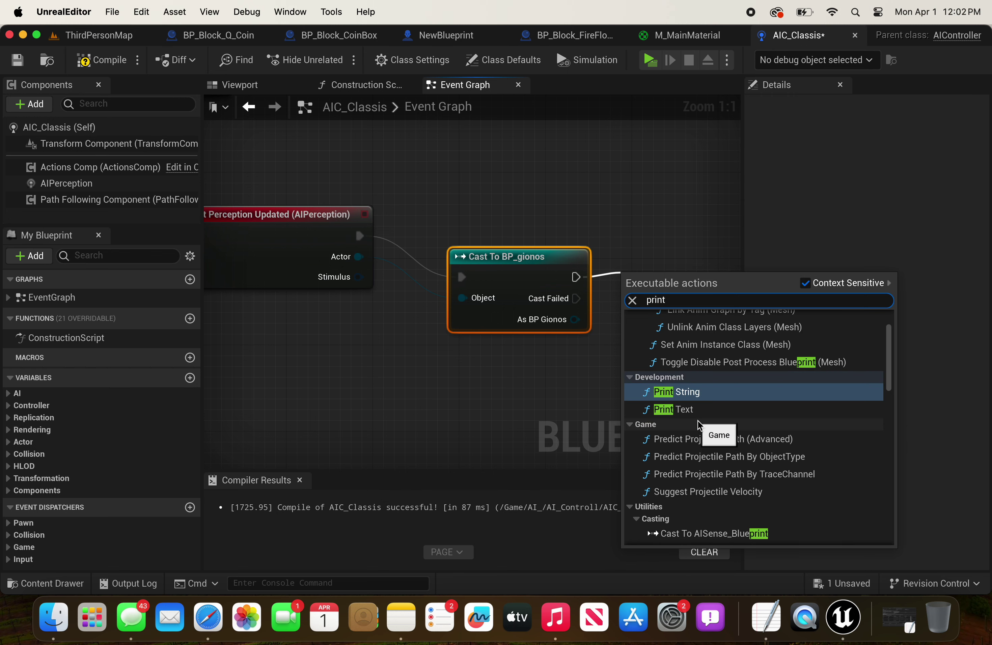
key(Return)
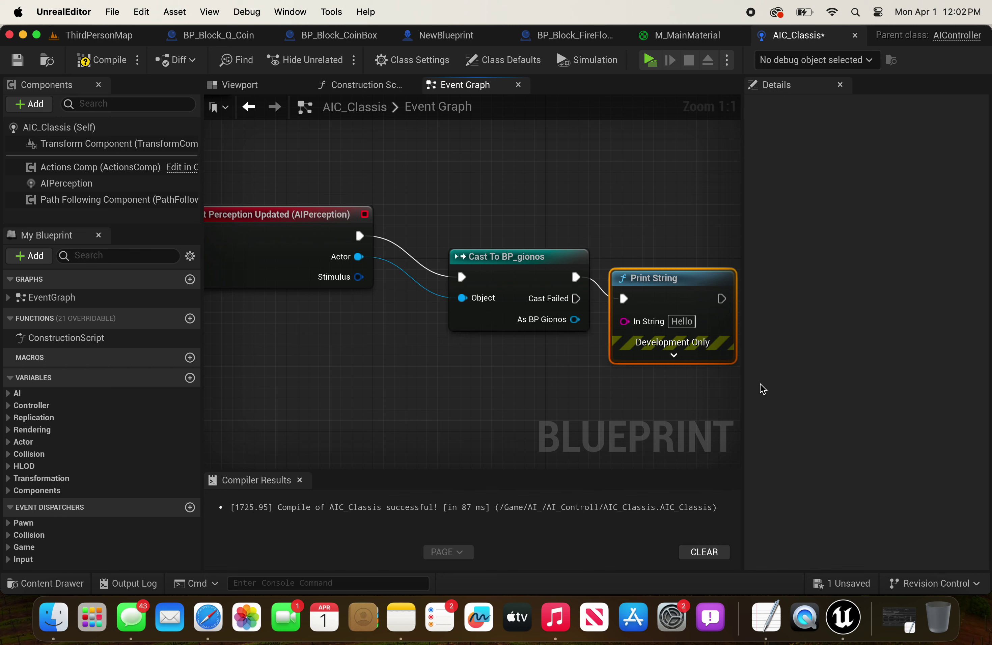
- Set the Print String node's message to "AI saw the character loe you"
click(682, 321)
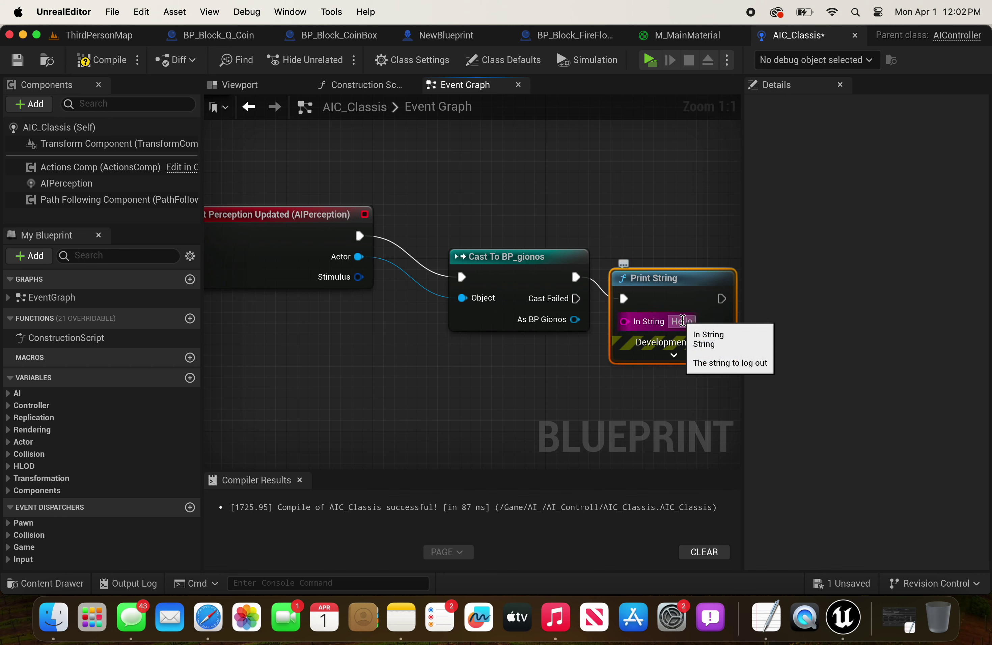
text(AI saw)
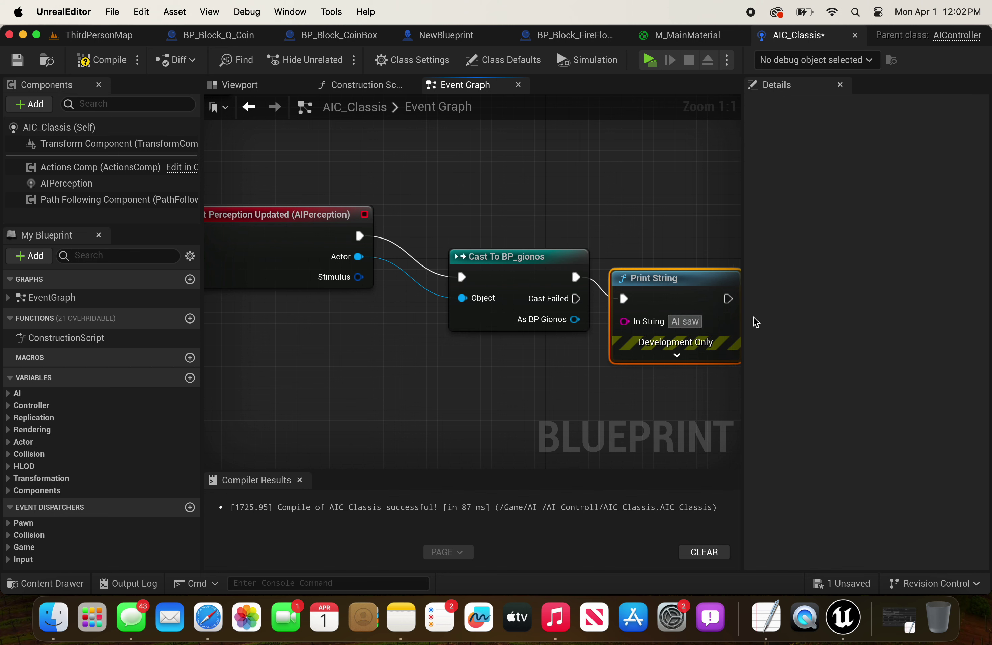
text( the character loe)
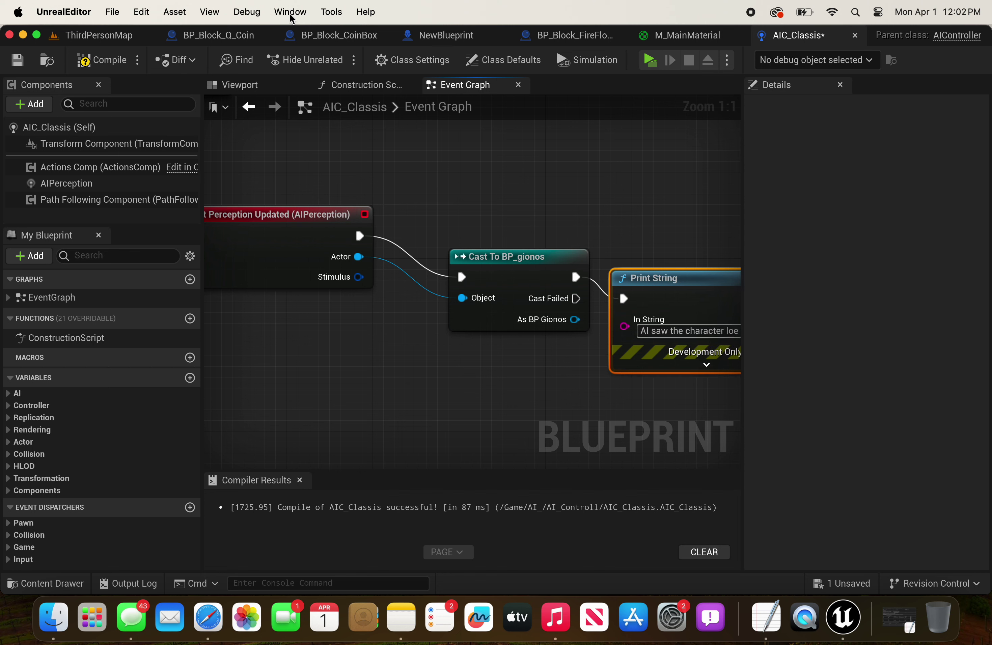
- Move the BP_gionos actor in ThirdPersonMap a short distance across the green navigation area
click(98, 35)
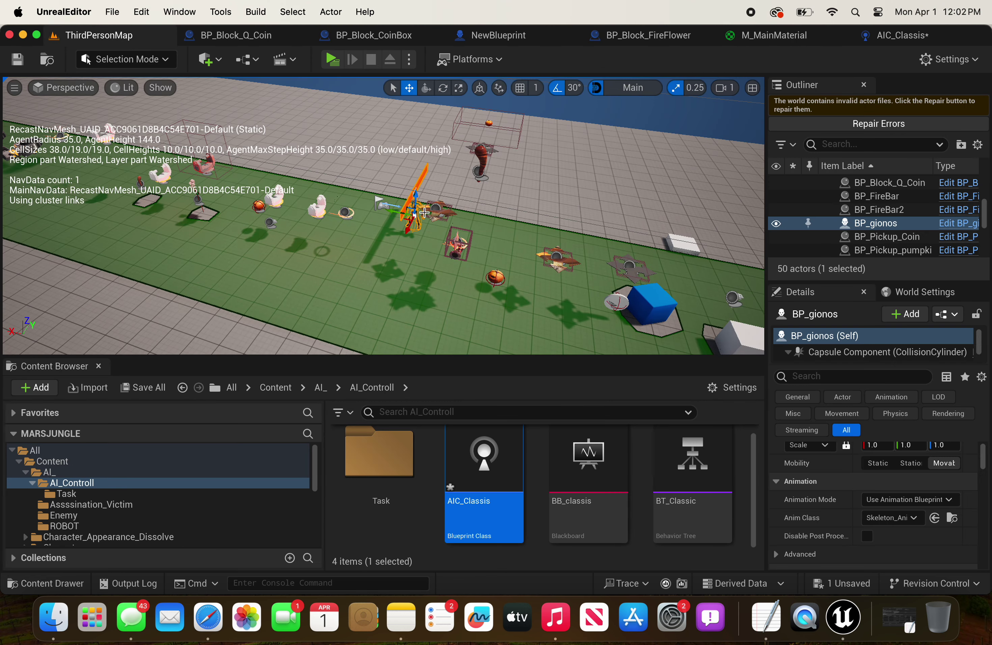
drag(407, 226, 397, 256)
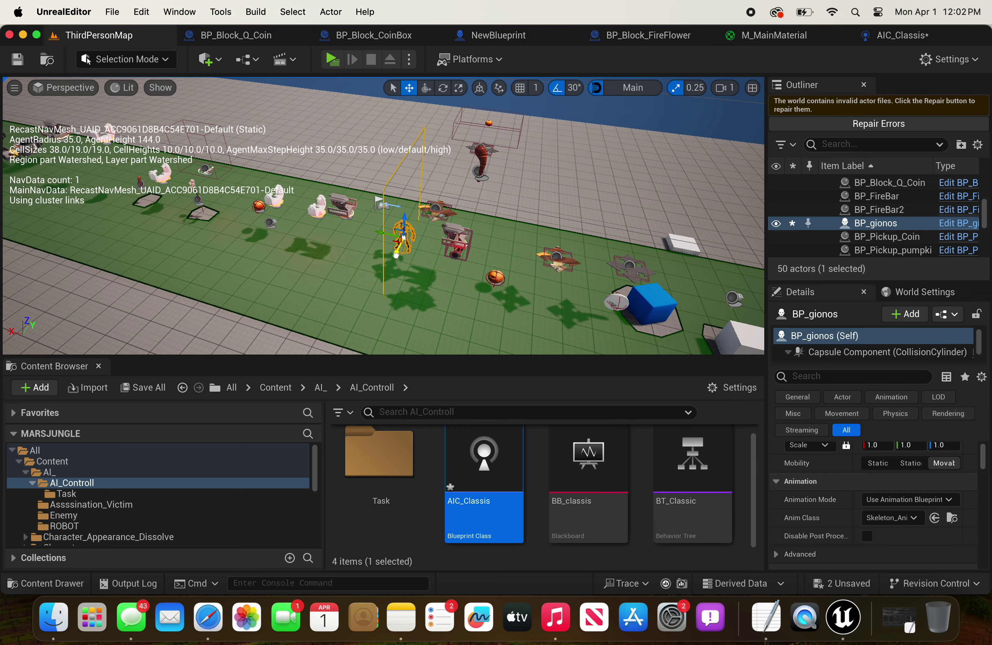
- Start a play test of the level and run the character forward past the hovering pickups
click(332, 59)
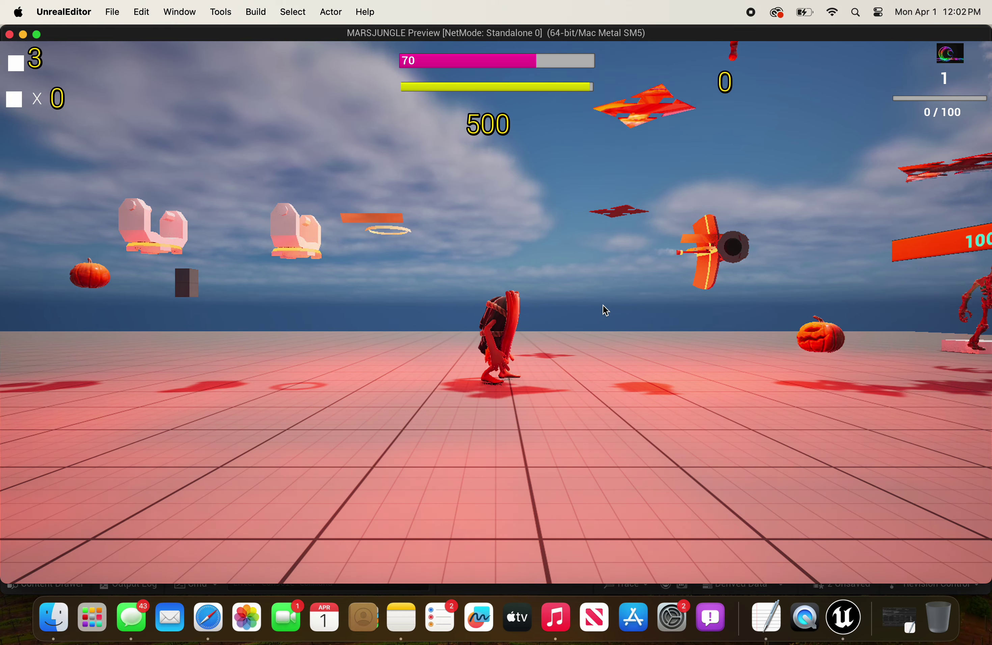
click(603, 305)
key(d)
key(d)
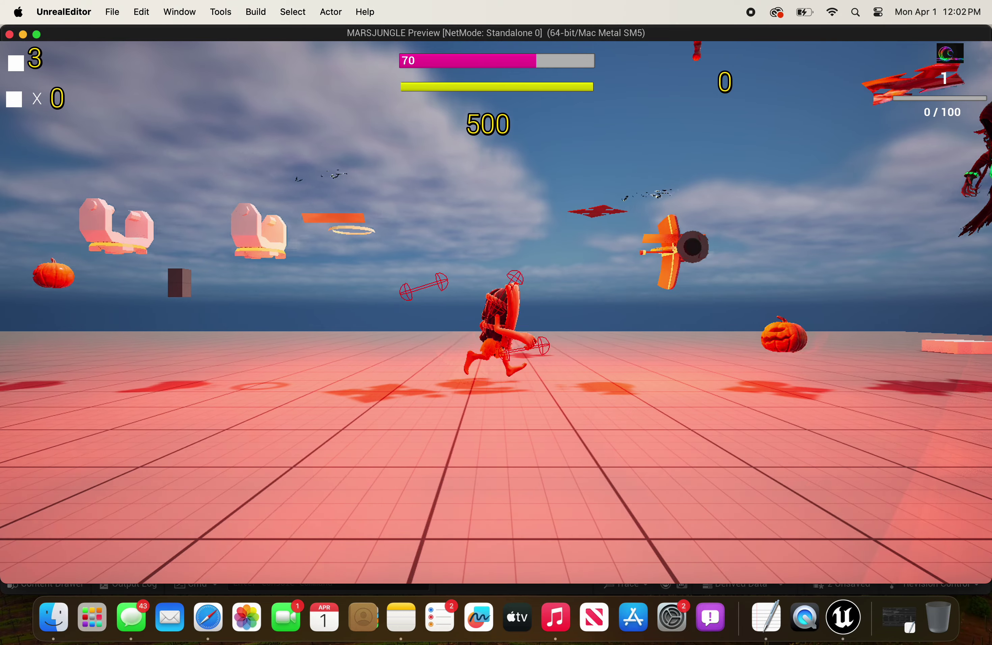
key(d)
key(d)
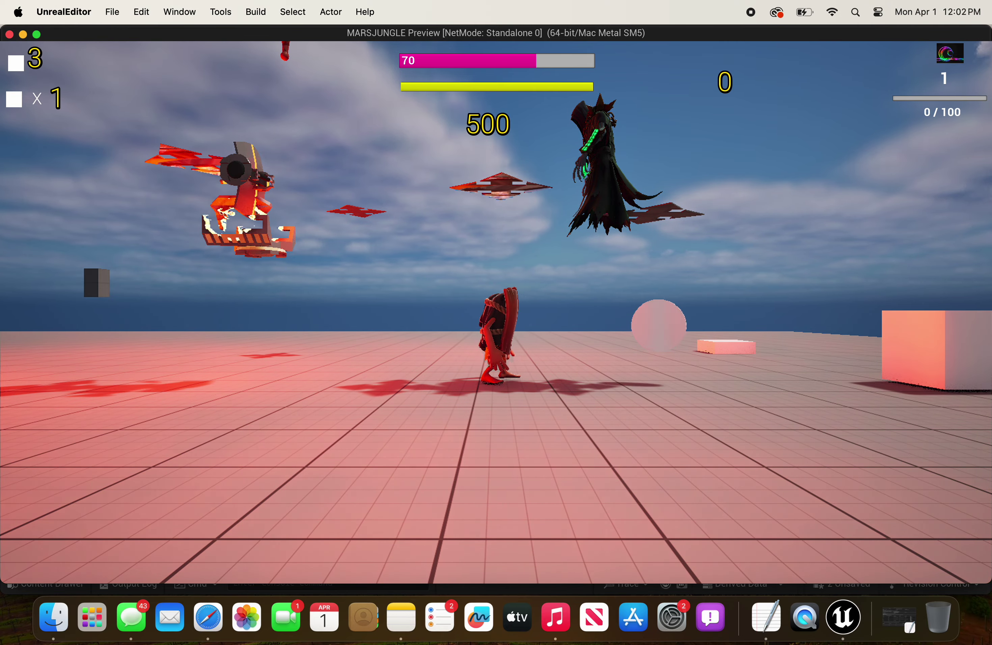
- Run the character back past the starting area to the drone to test whether the AI's perception message prints
key(a)
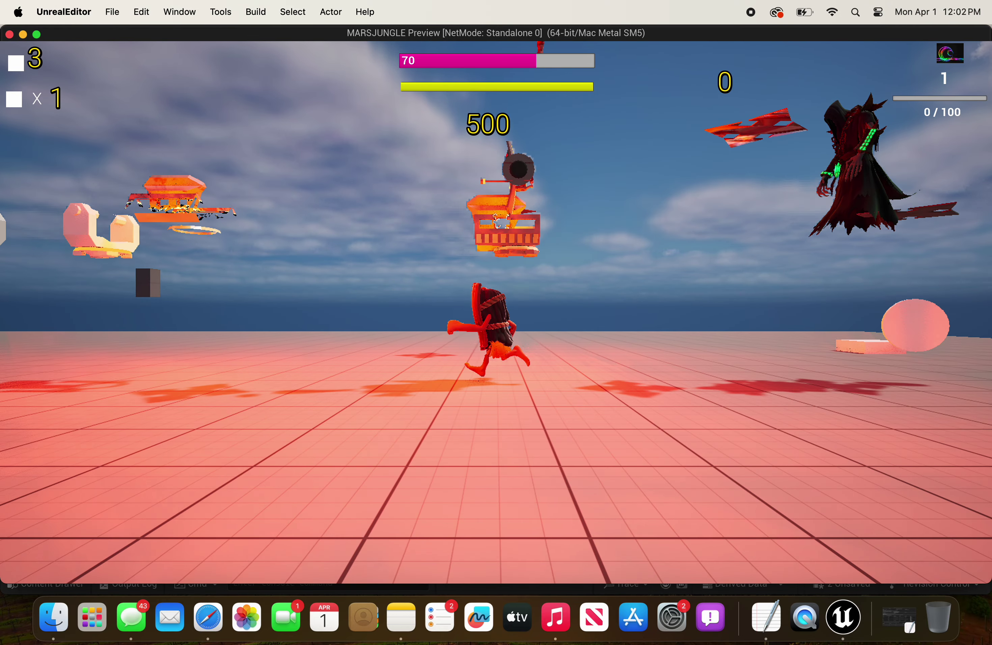
key(a)
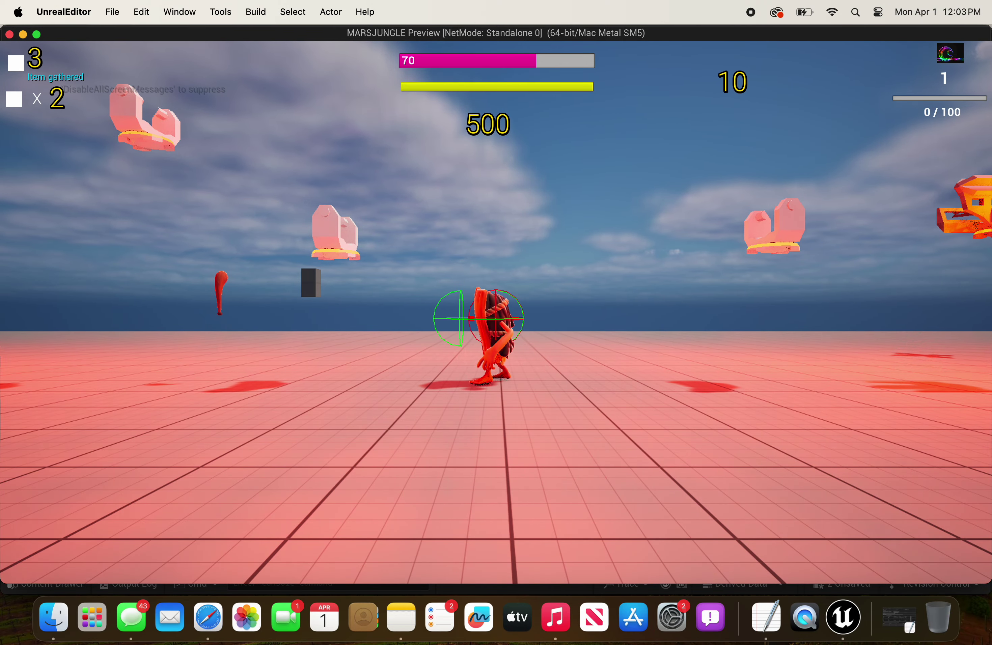
key(a)
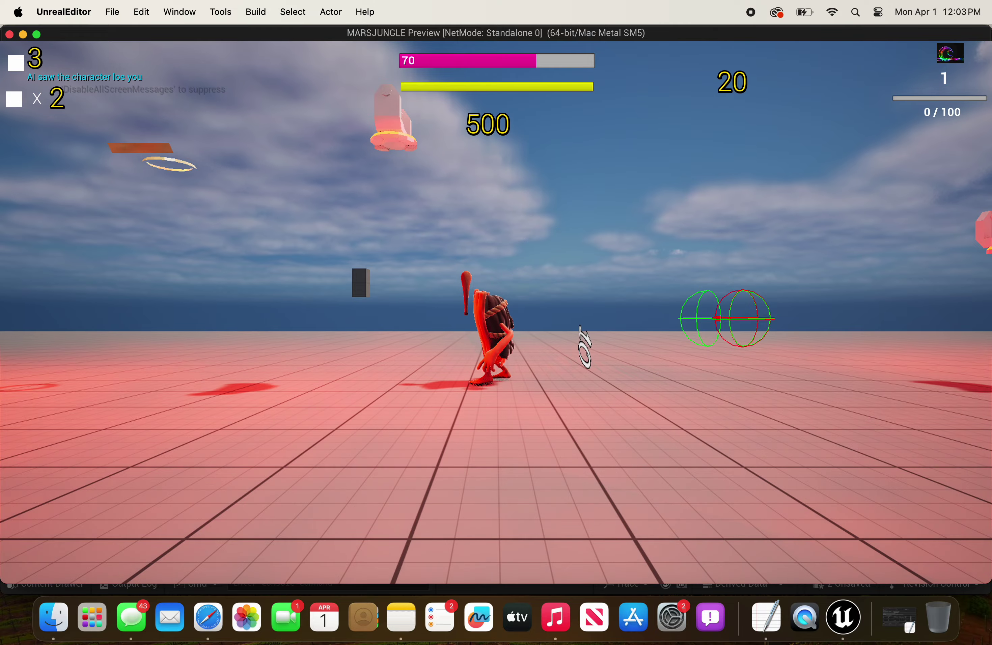
key(a)
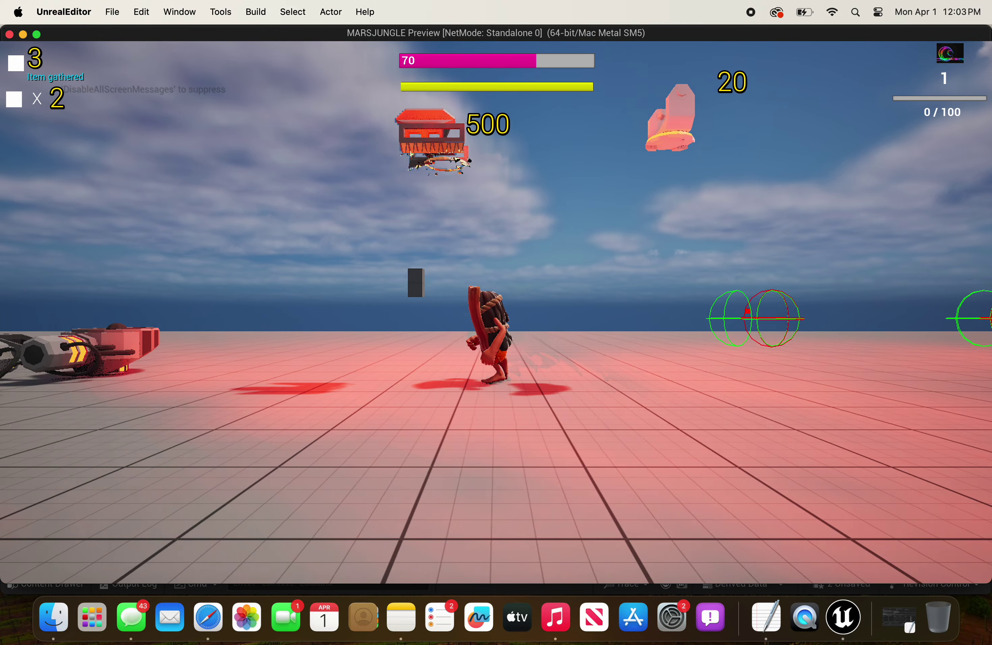
key(a)
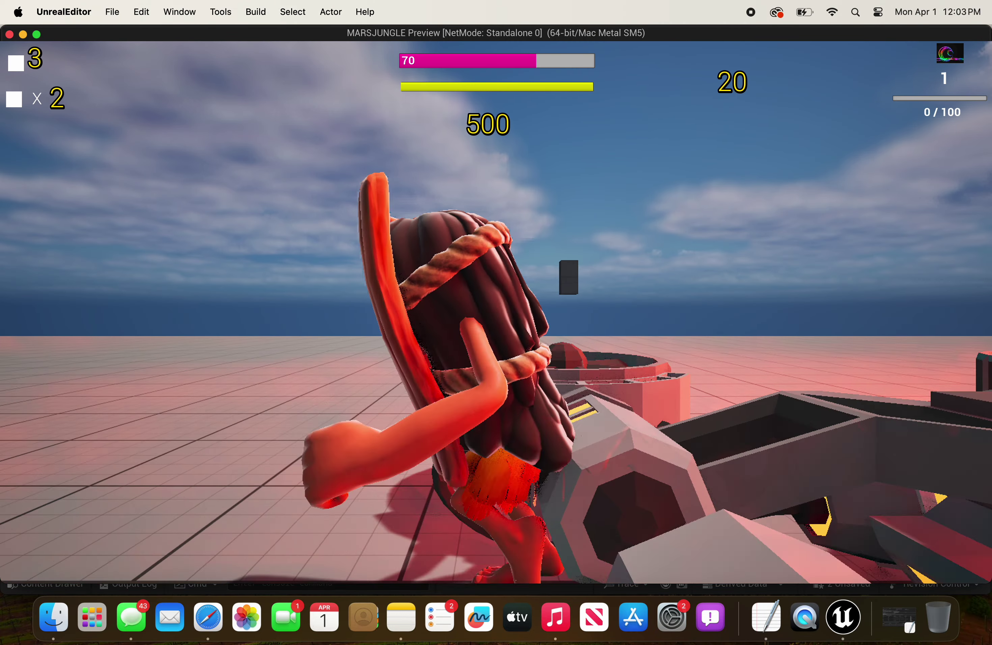
- Run and jump back and forth around the skeleton to test its chasing, and end the play test
key(d)
key(space)
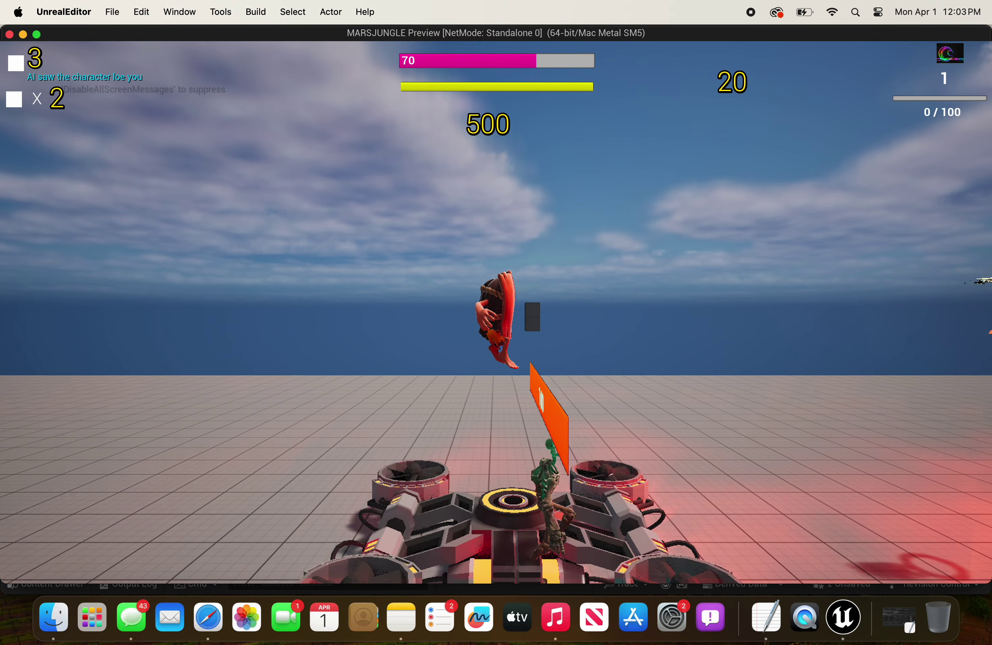
key(d)
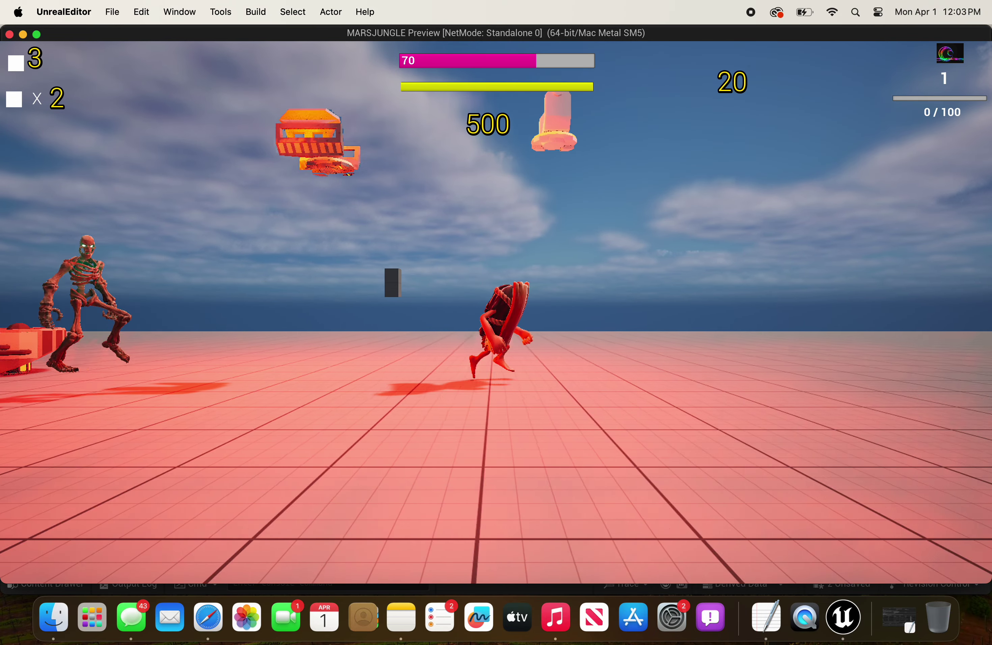
key(a)
key(d)
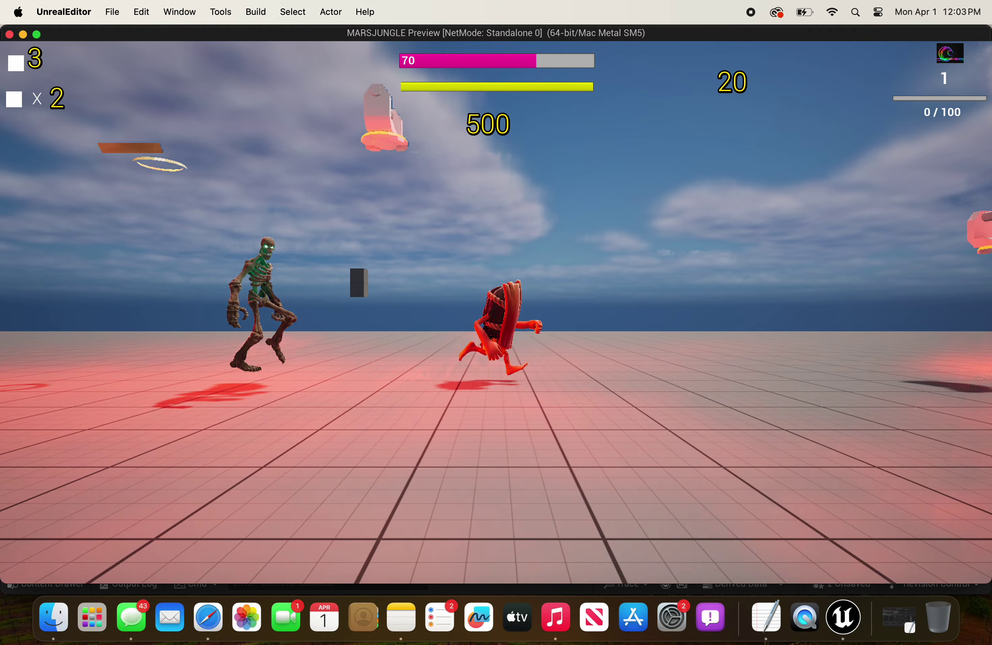
key(a)
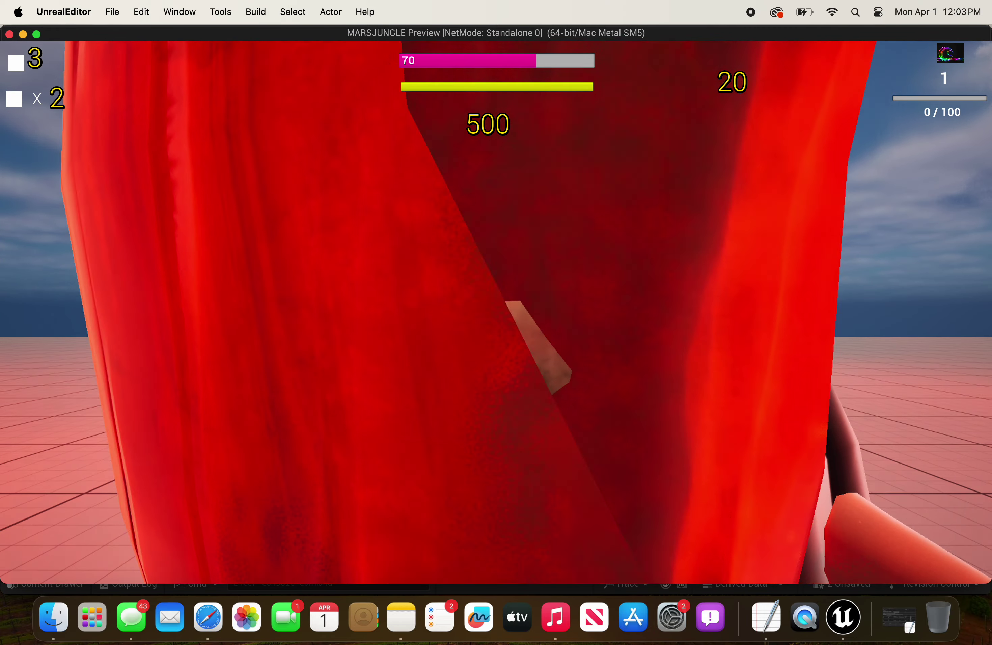
key(d)
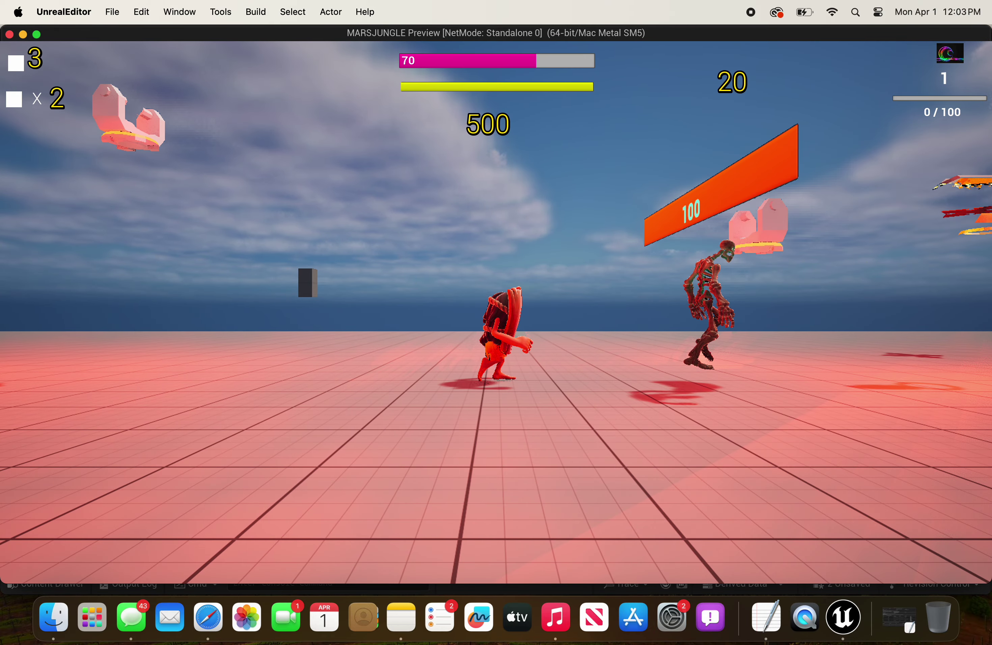
key(space)
key(a)
key(d)
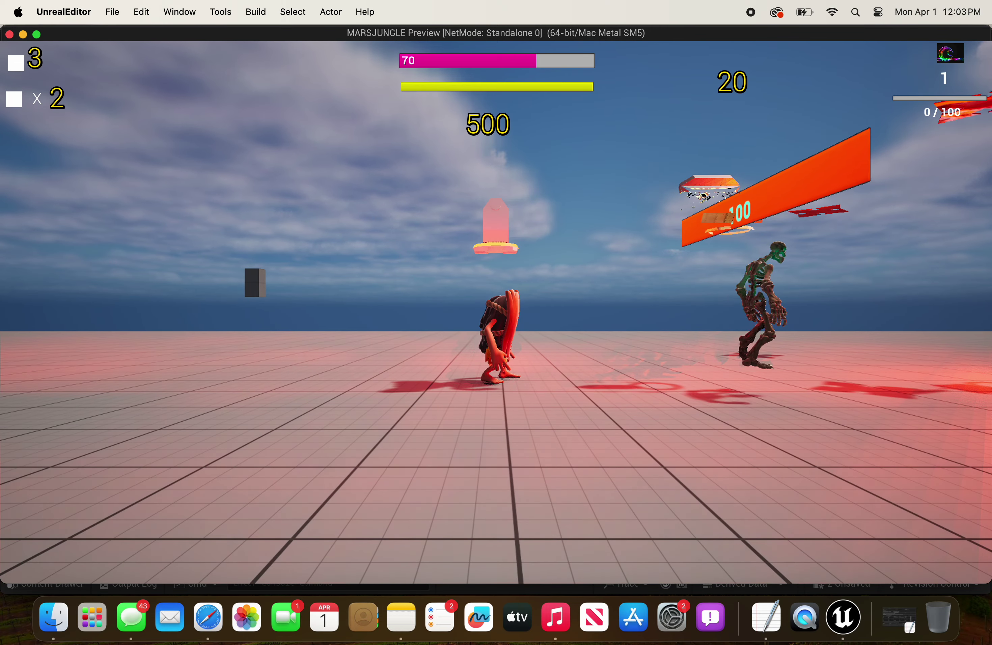
key(Escape)
key(Escape)
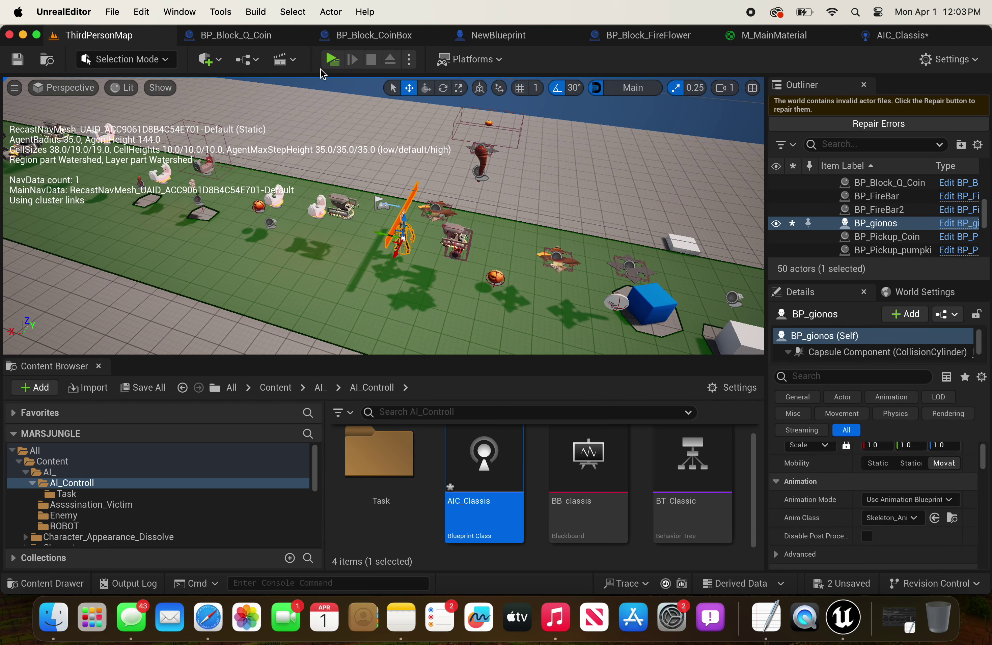
- Play the level again and run and jump the character around the approaching skeleton
click(331, 61)
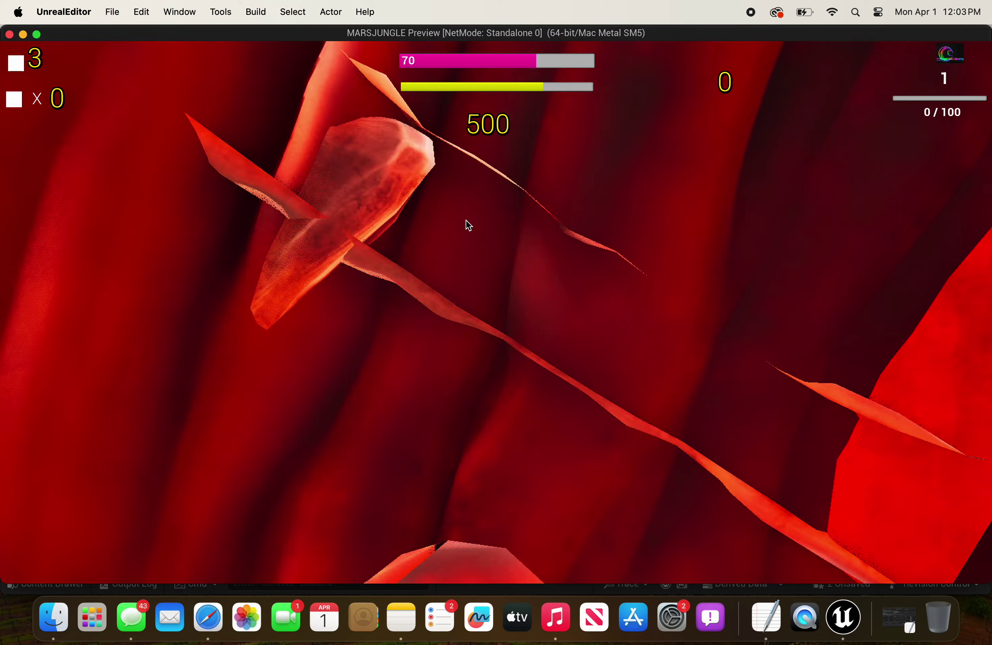
click(466, 219)
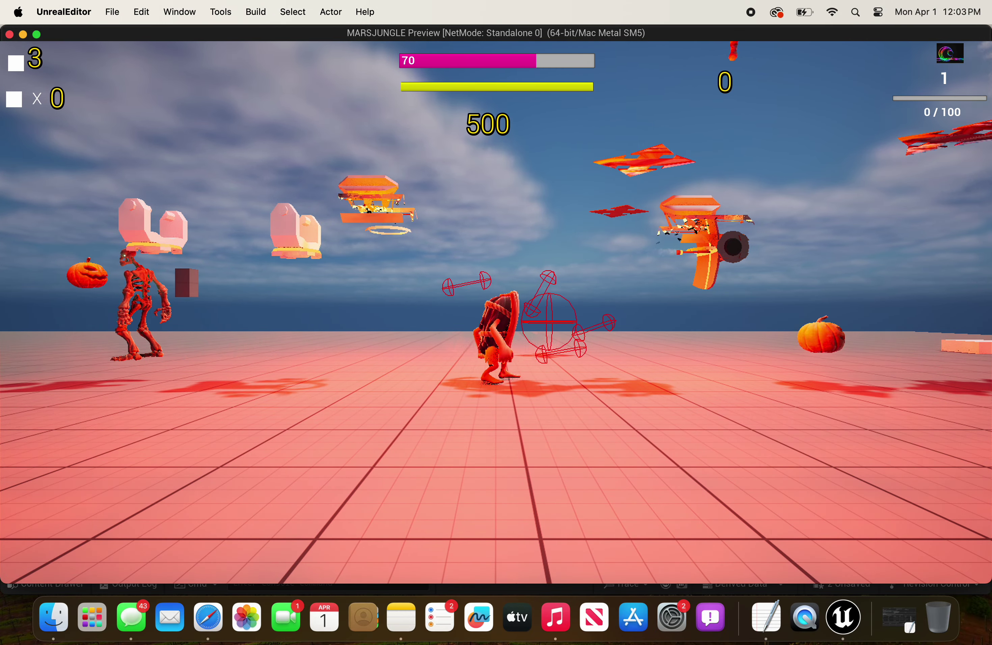
key(a)
key(space)
key(d)
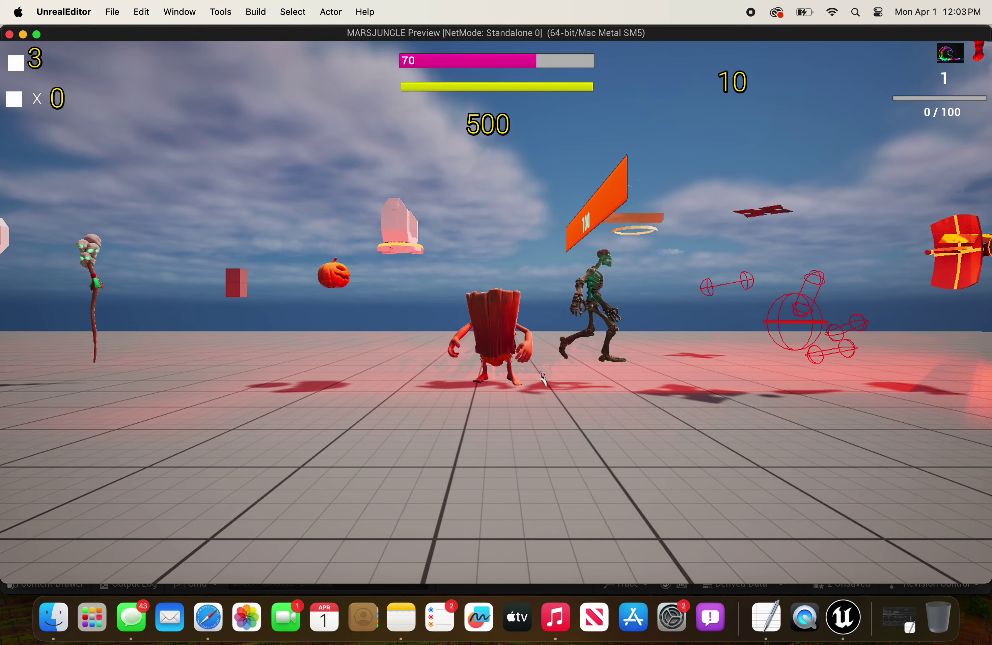
key(space)
key(d)
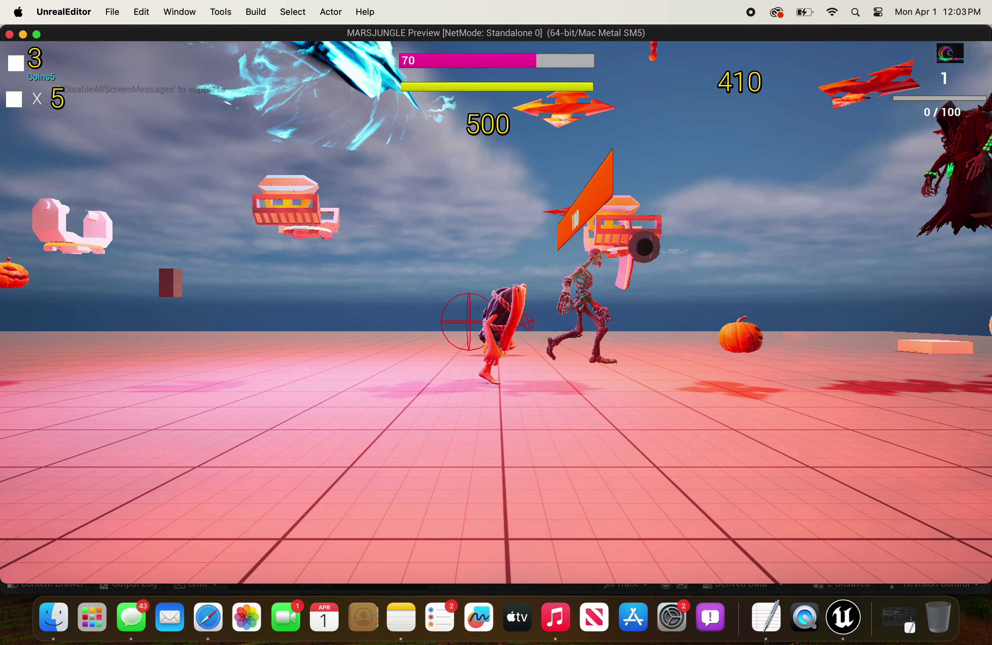
- Run the character past the chasing skeleton to the white block, jump over it and head back to test the chase
key(d)
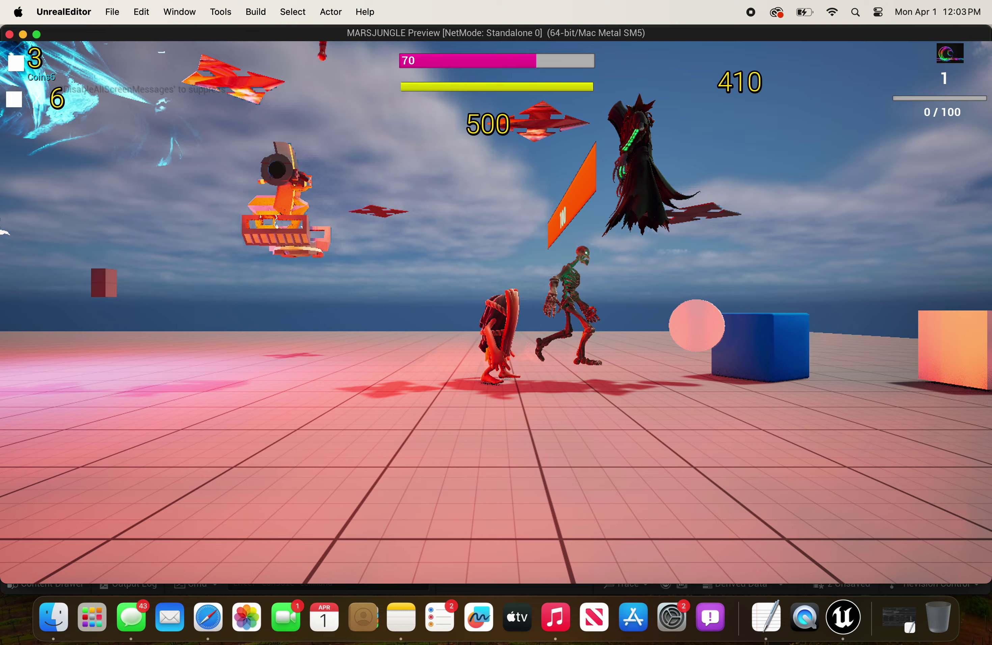
key(d)
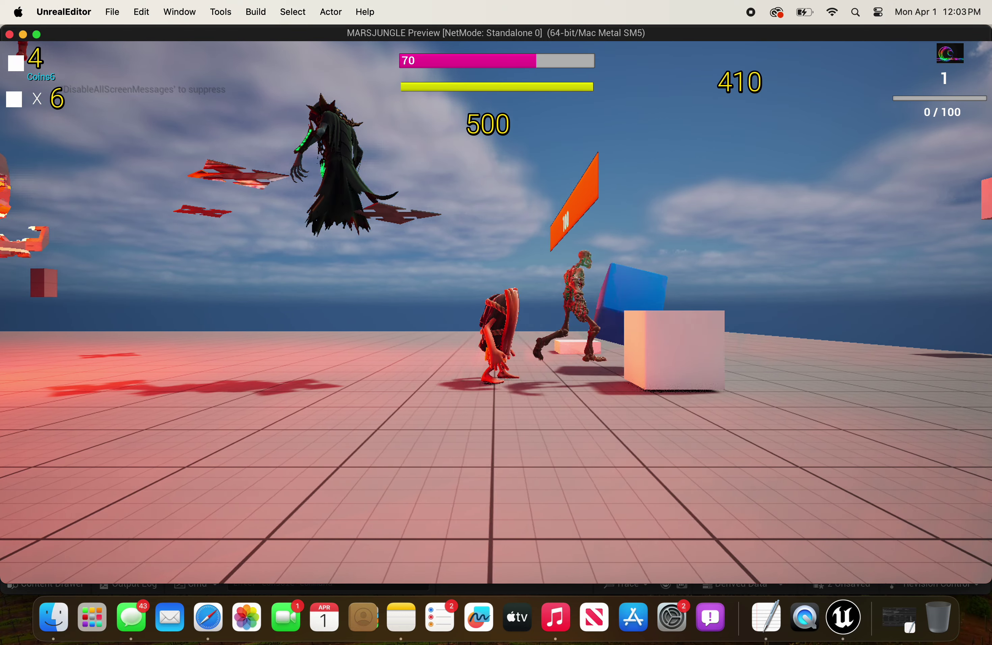
key(d)
key(space)
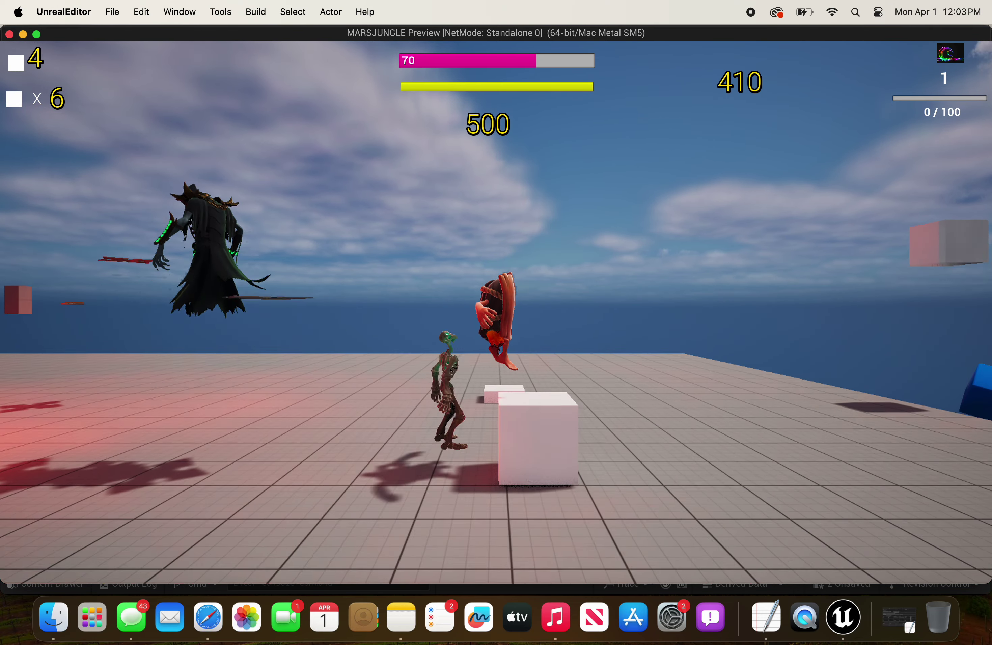
key(a)
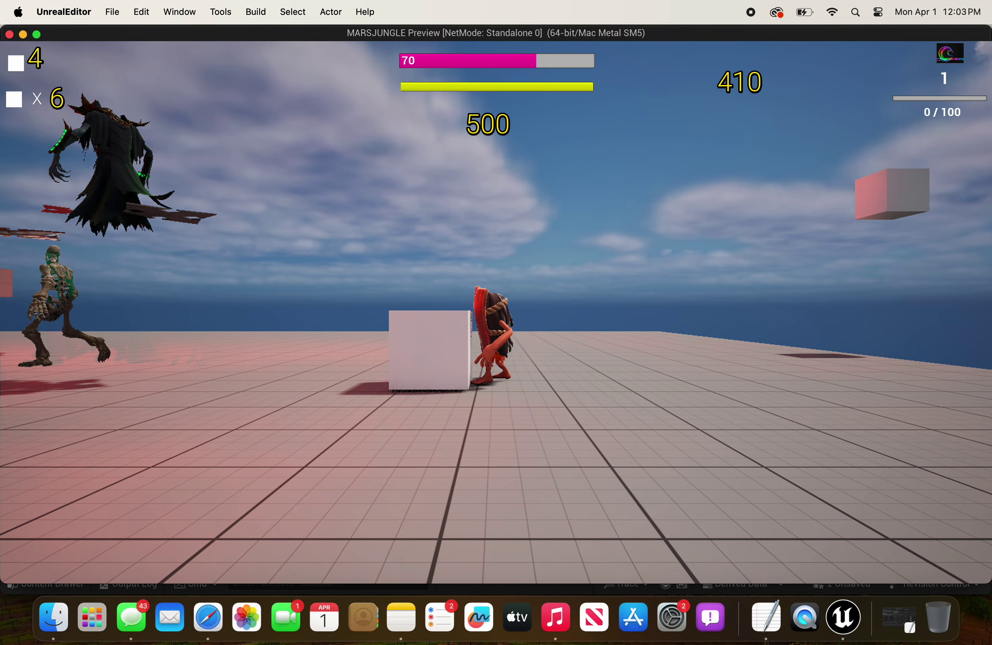
key(space)
key(a)
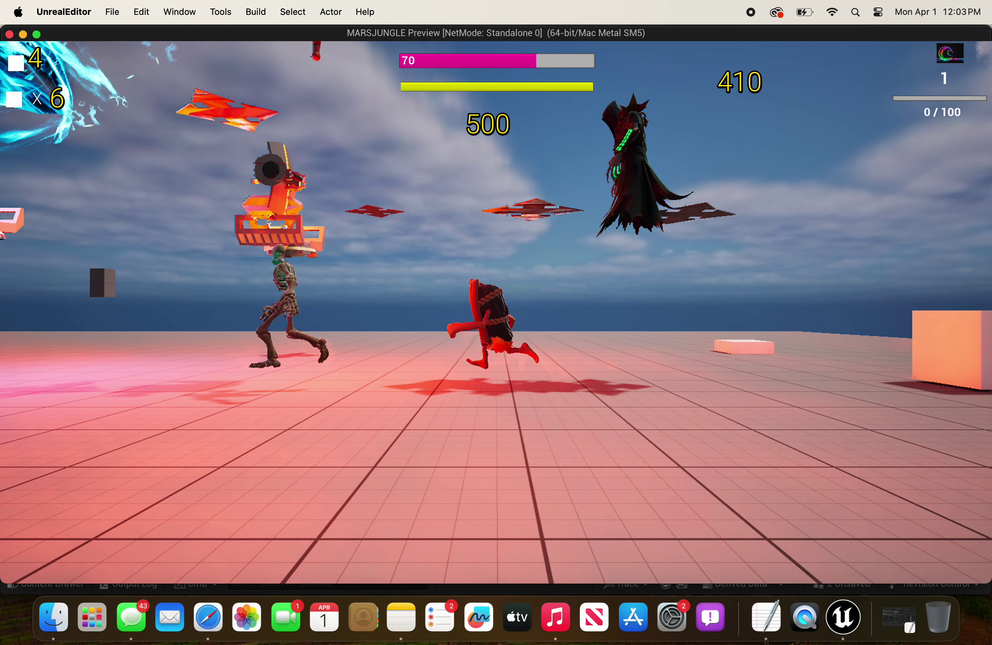
- Run the character back past the floating pickups with the skeleton nearby, and gather the staff on the way
key(a)
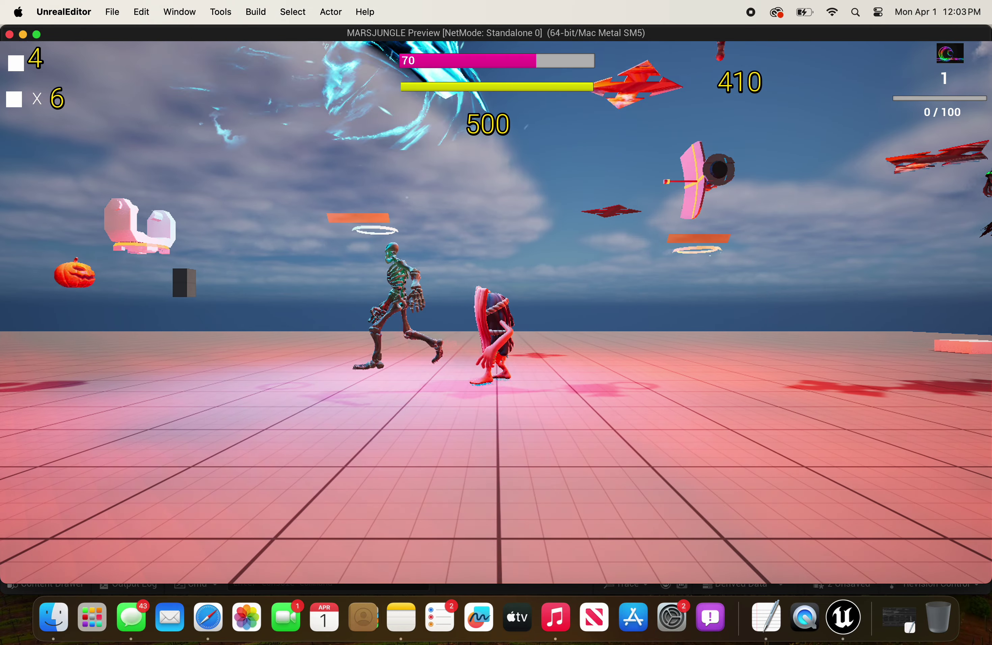
key(a)
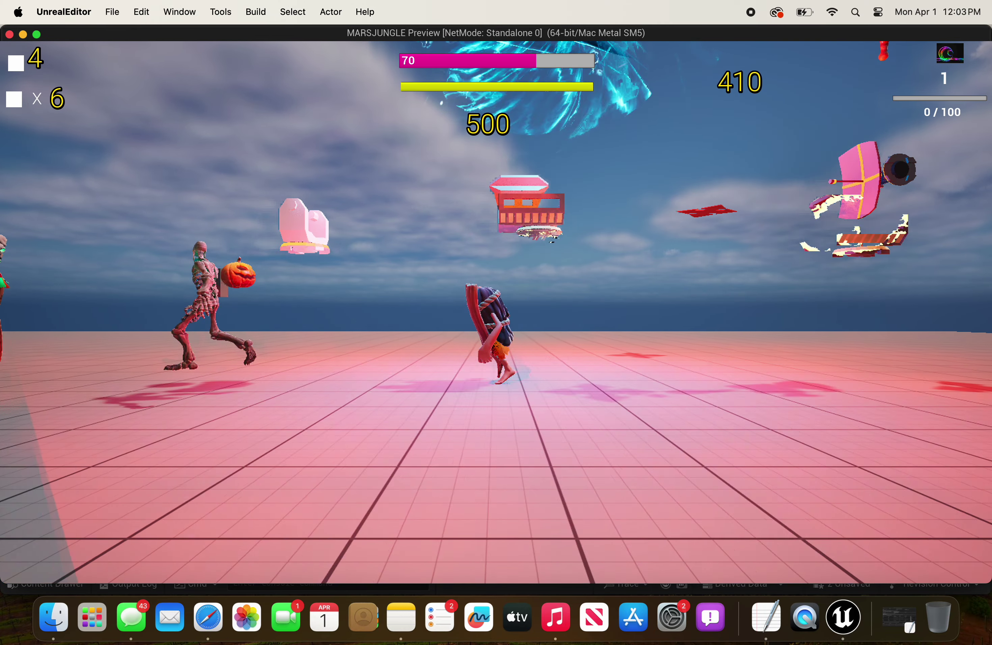
key(a)
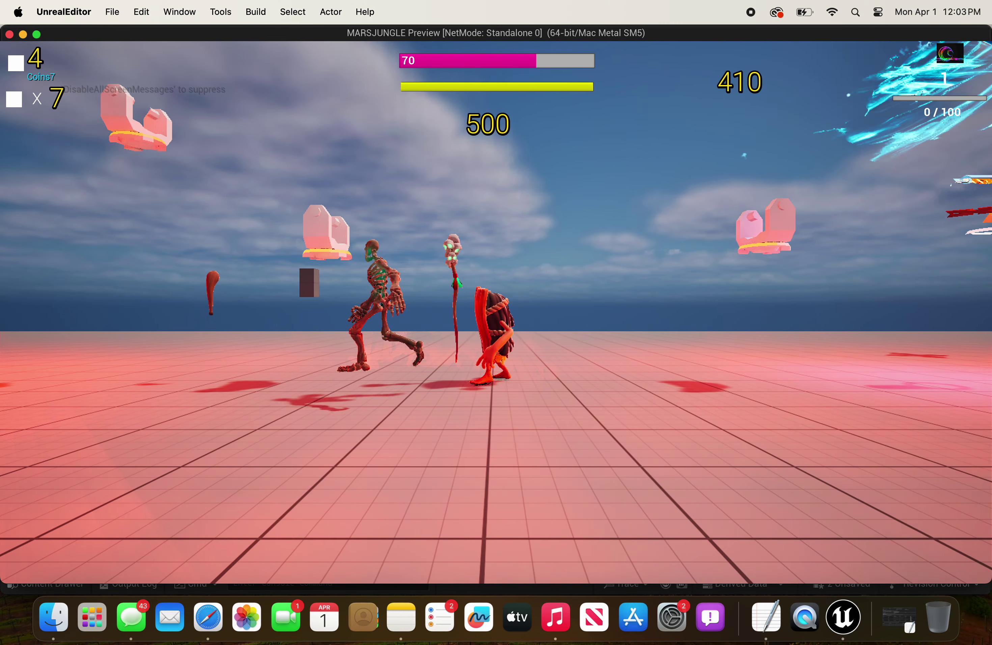
key(e)
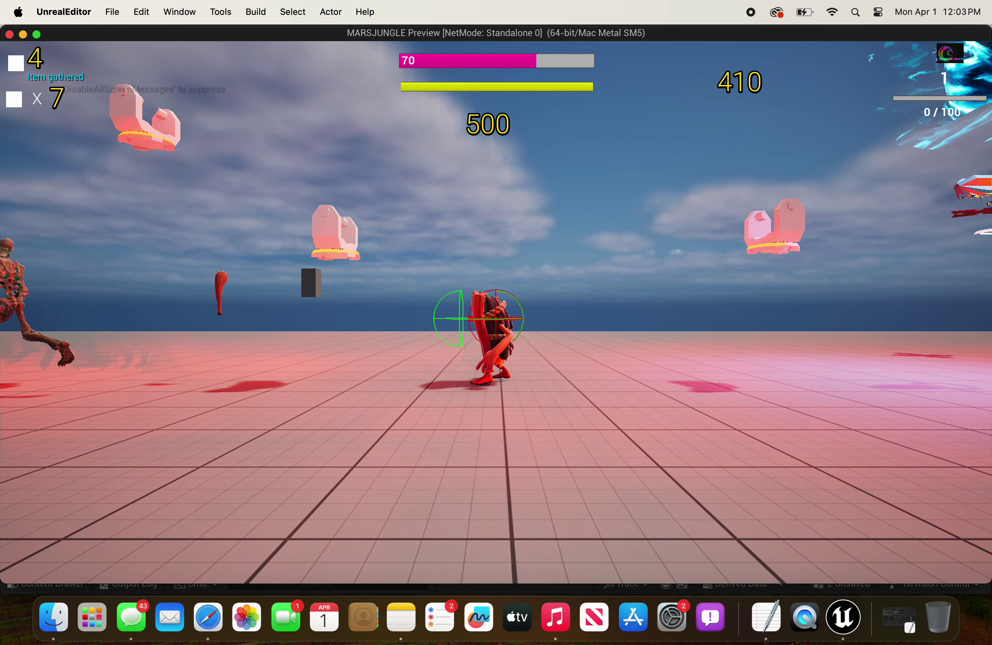
key(a)
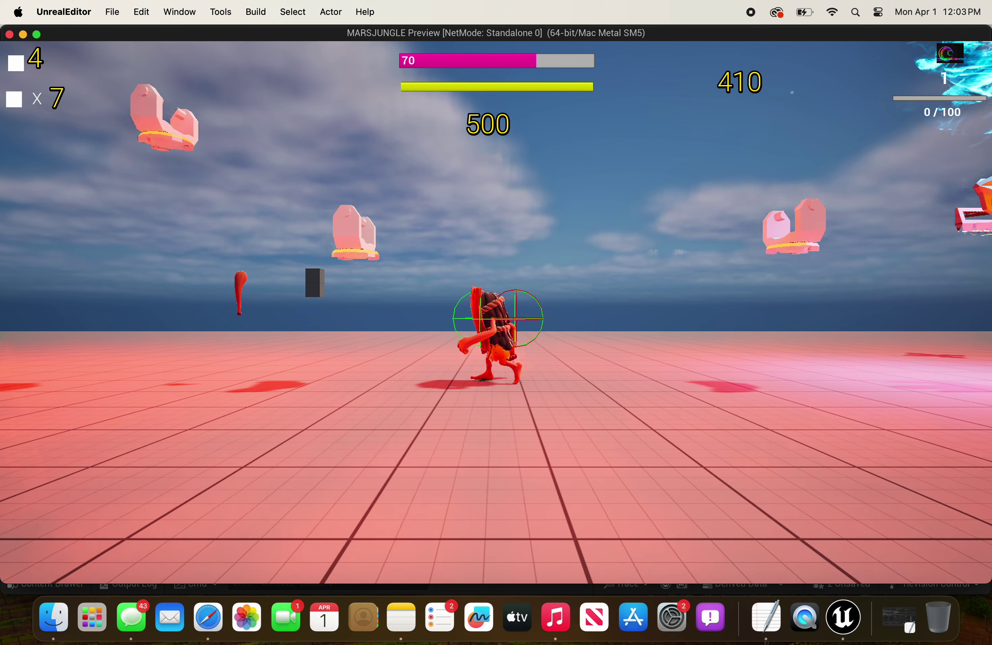
key(a)
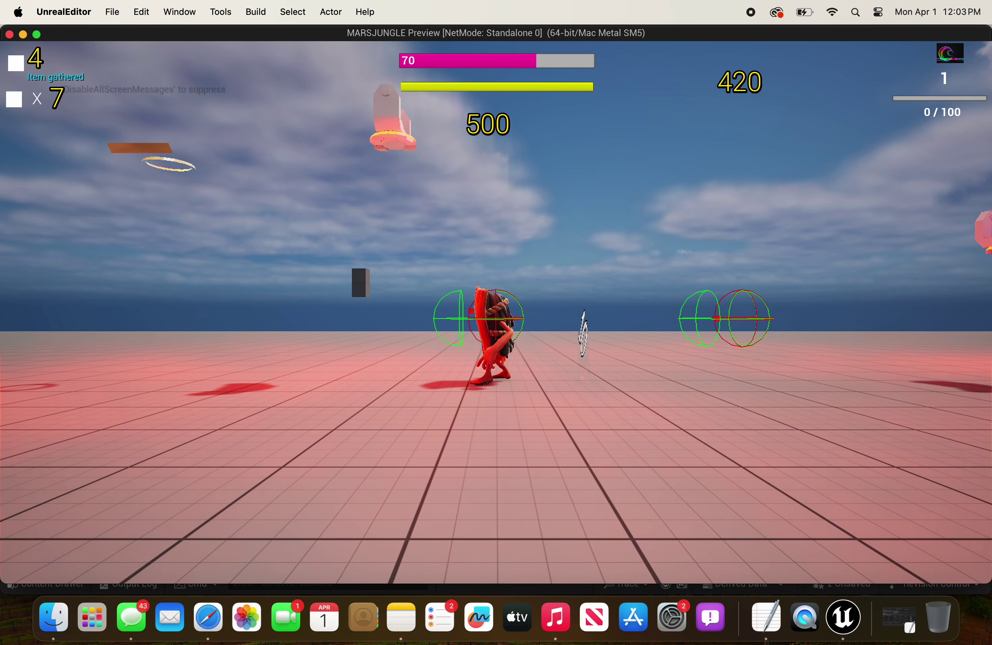
key(a)
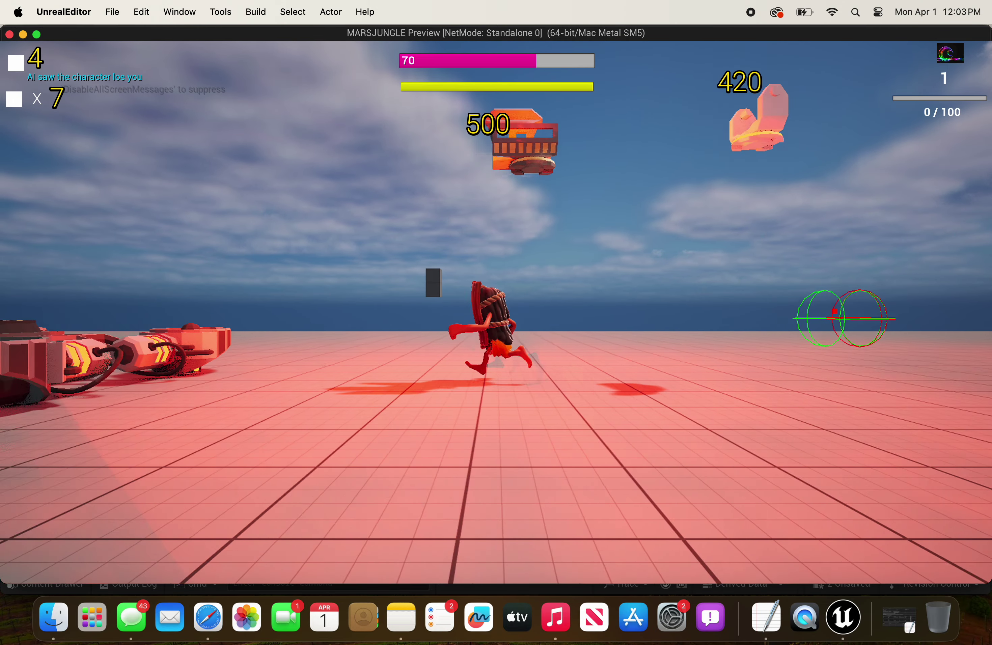
- Run and jump the character back and forth over the drone to test its perception, and end the play test
key(a)
key(a)
key(space)
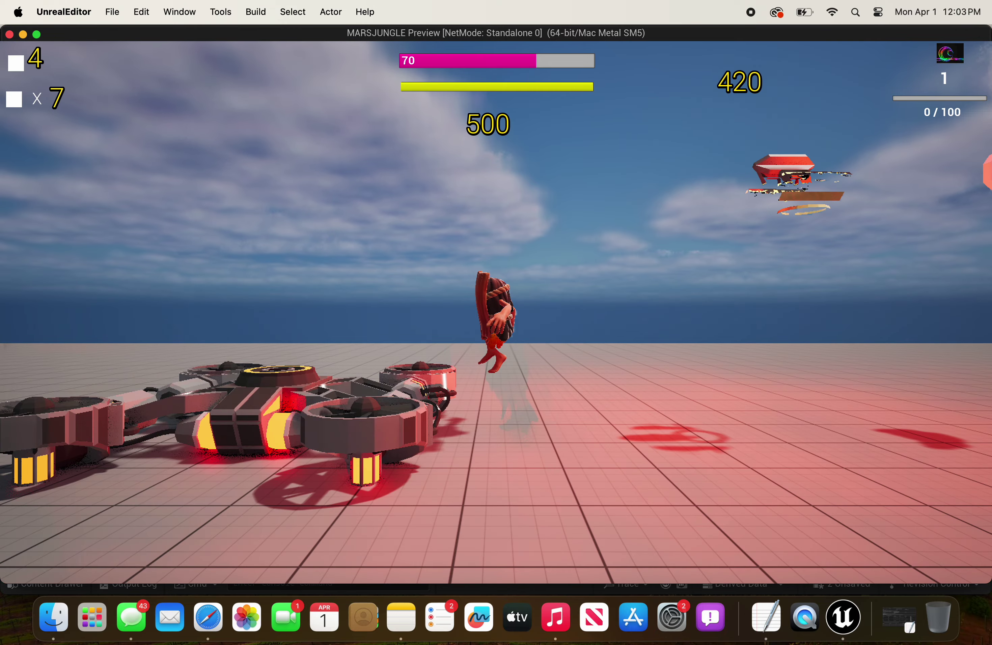
key(a)
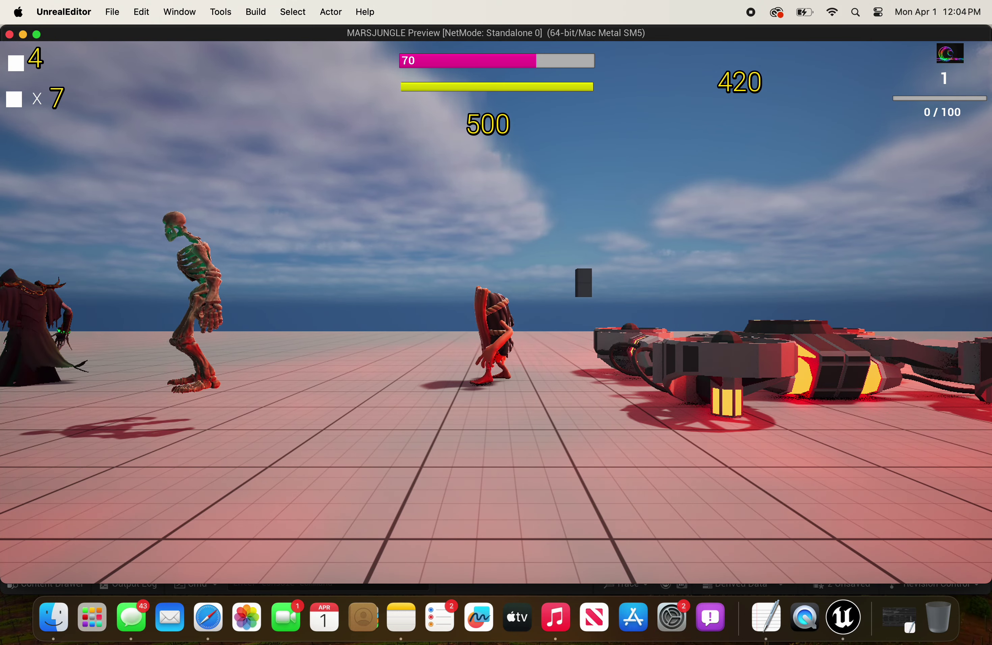
key(a)
key(d)
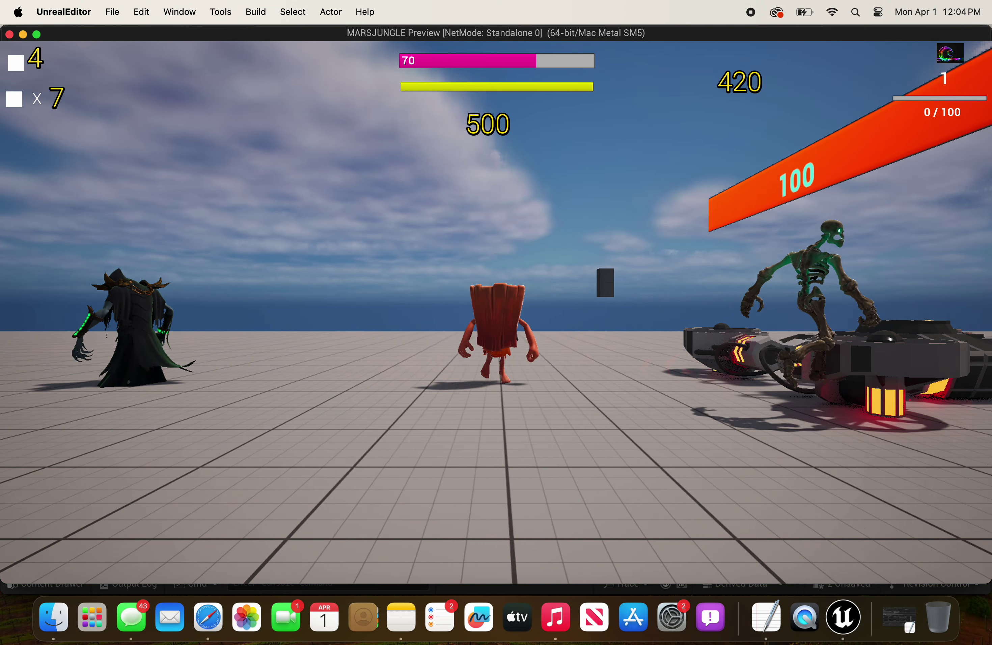
key(d)
key(space)
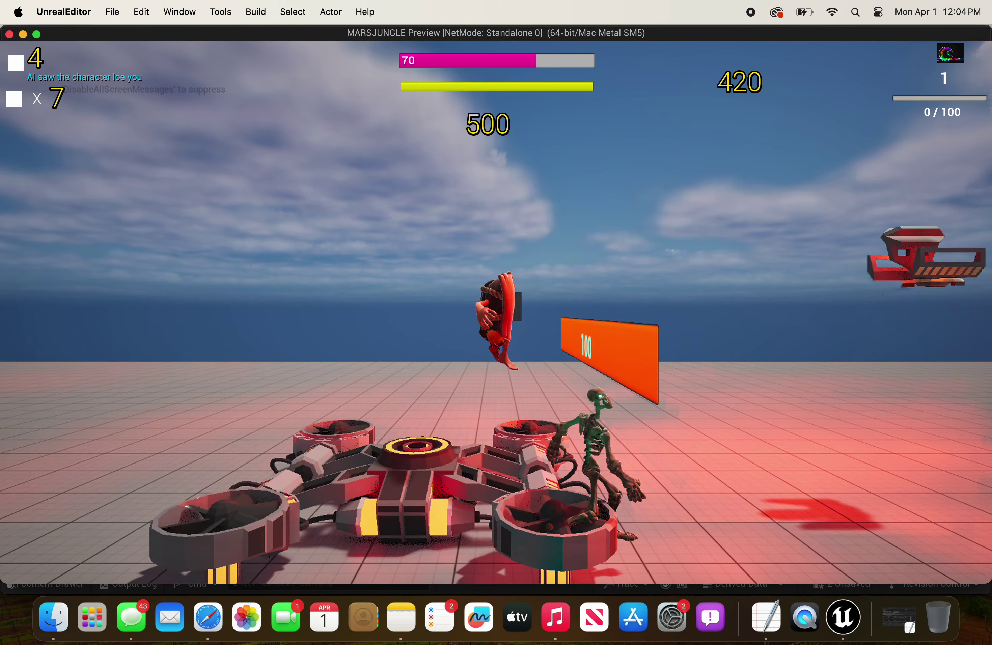
key(Escape)
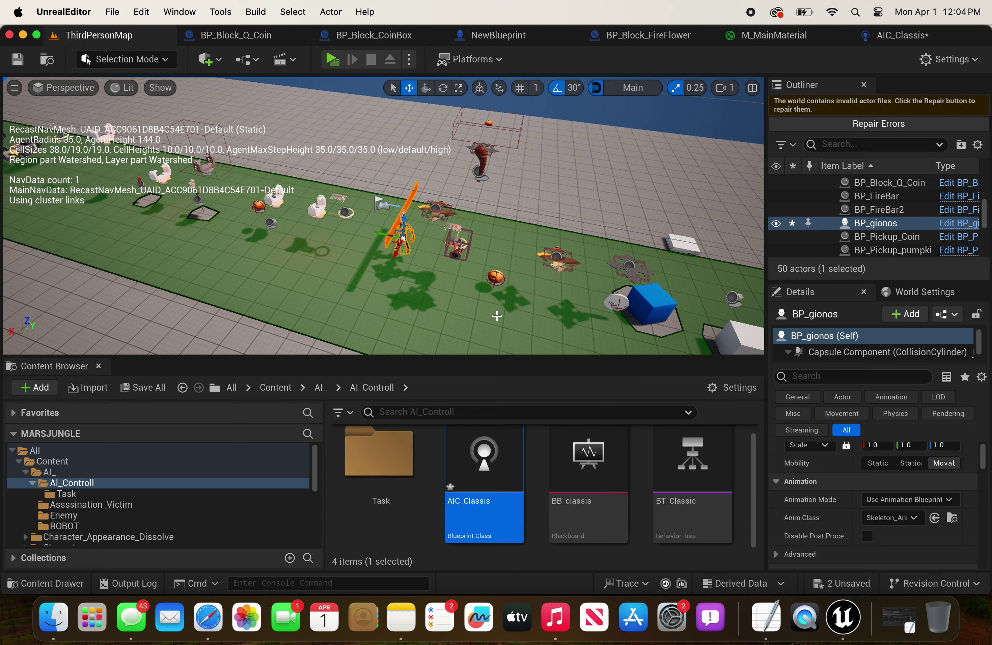
- Open the AIC_Classis controller blueprint and delete the message-printing node after Cast To BP_gionos
double_click(477, 529)
right_drag(567, 369, 440, 327)
key(Delete)
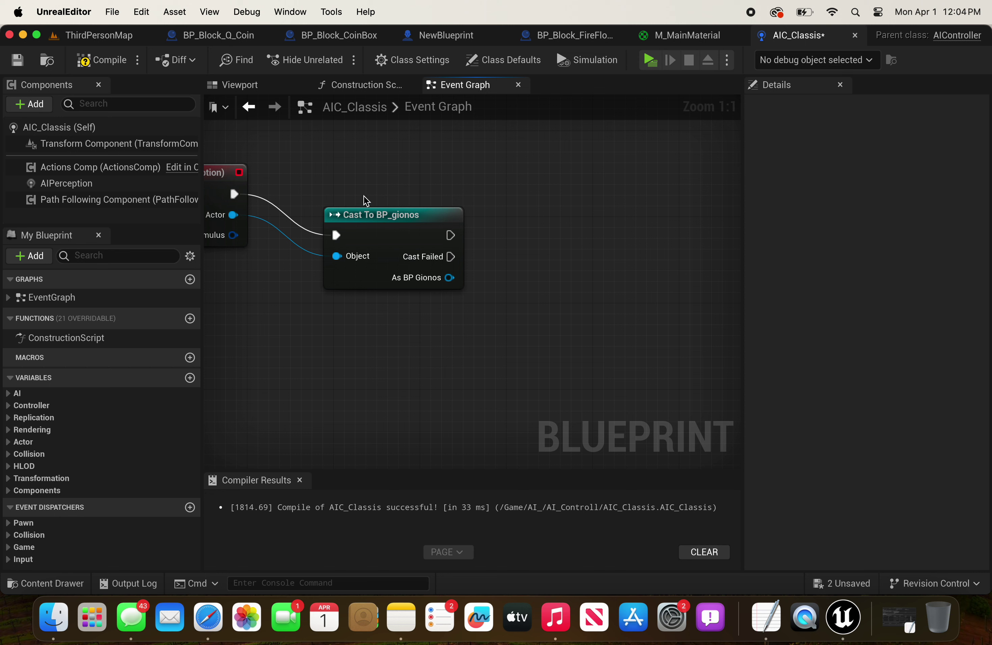
- Set AIPerception's sight radius to 1000, lose sight radius to 1250 and peripheral vision angle to 75, and compile the blueprint
click(143, 185)
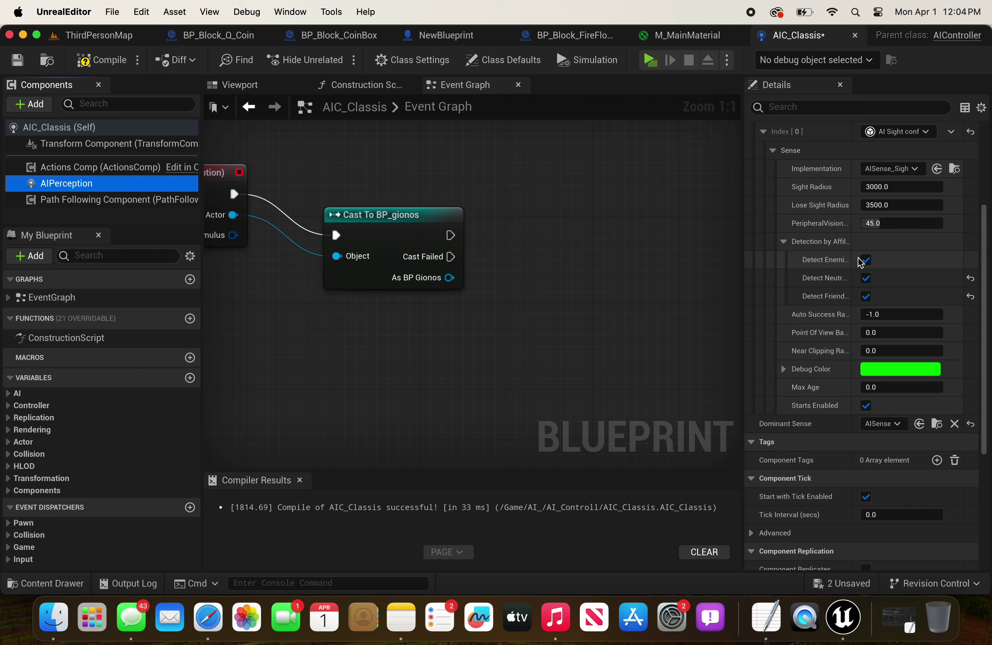
scroll(869, 272, up, 1)
click(891, 206)
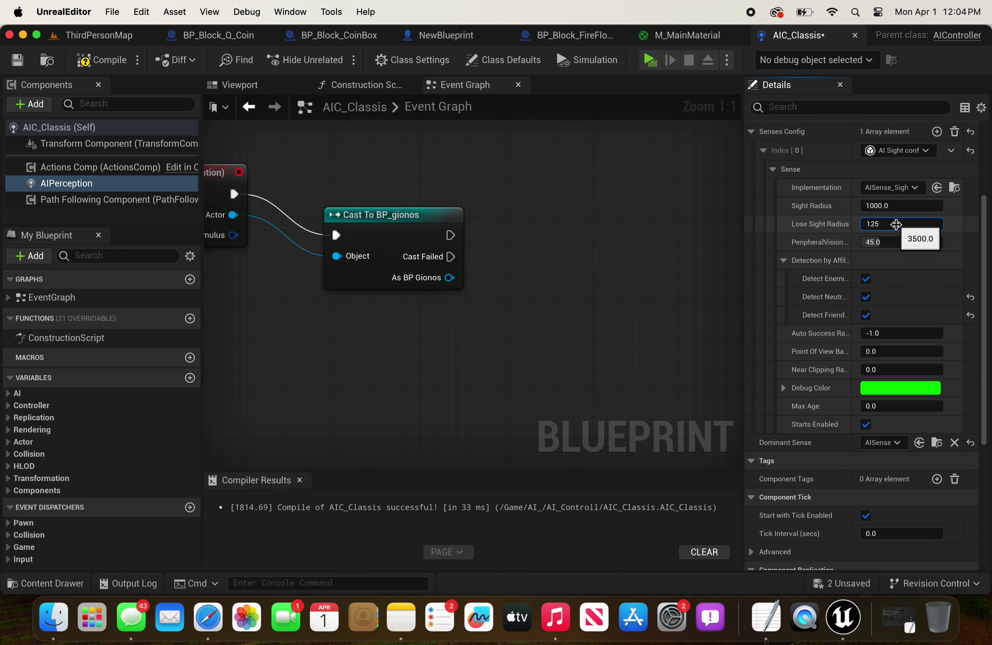
click(107, 67)
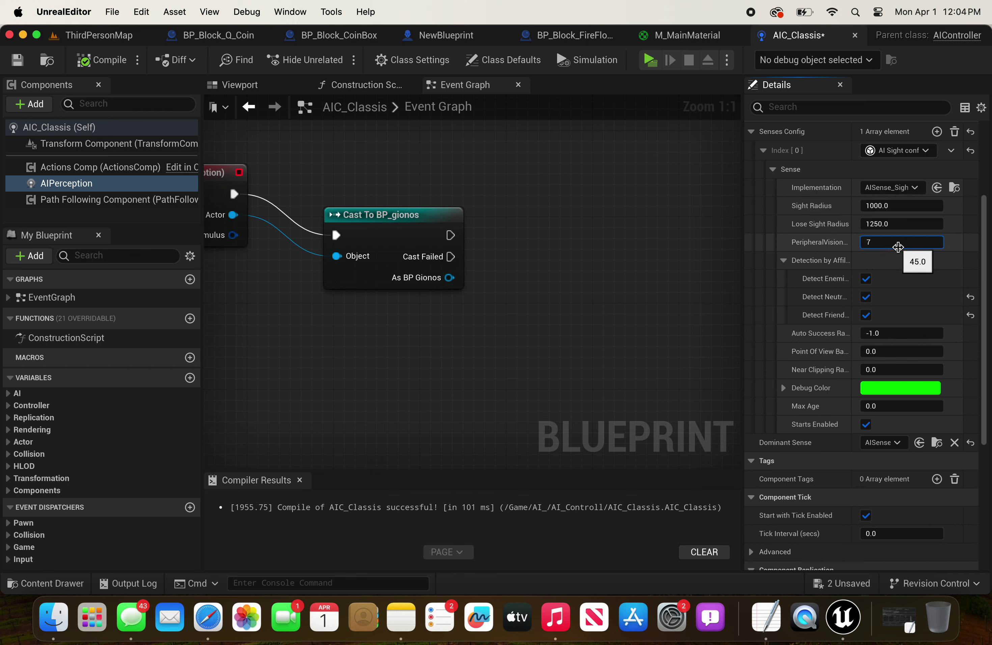
click(90, 60)
- Locate the BT_Classic asset used by the Run Behavior Tree node and open it for editing
right_drag(498, 361, 439, 292)
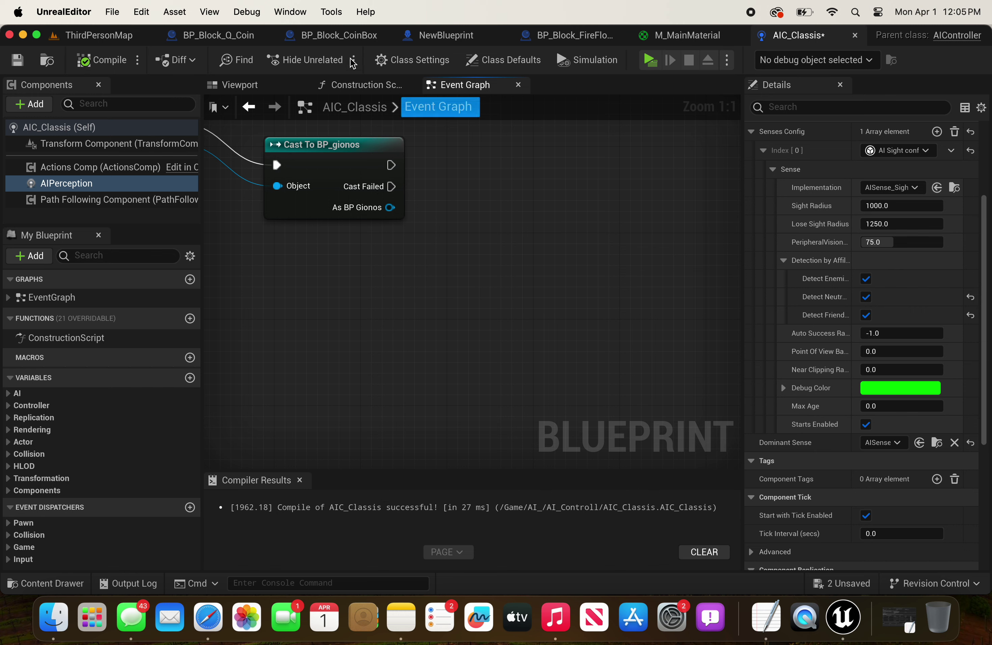
scroll(308, 272, down, 3)
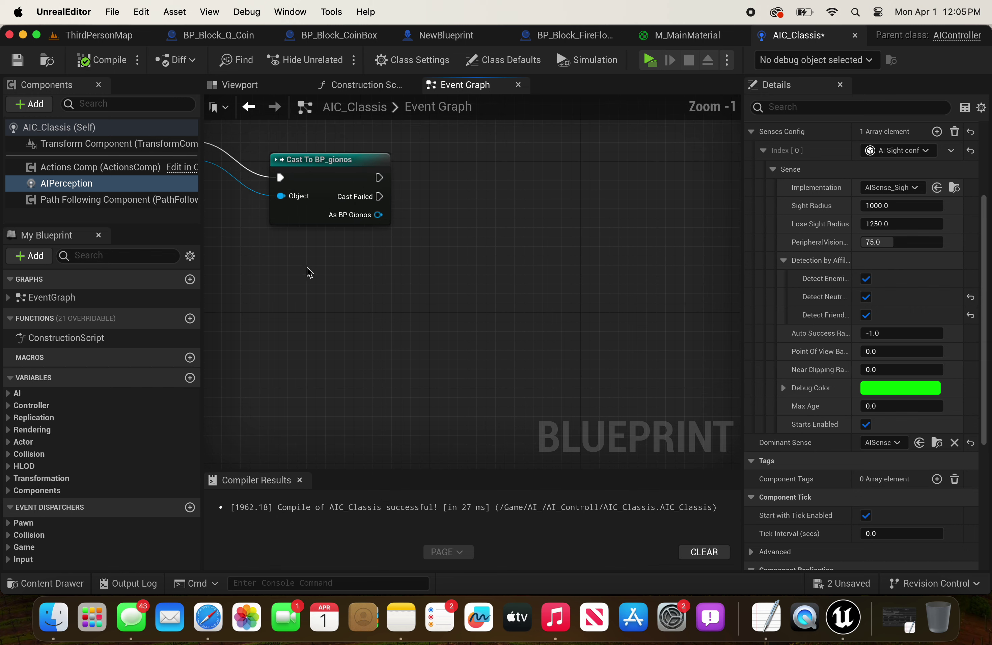
right_drag(328, 173, 632, 178)
scroll(504, 177, up, 2)
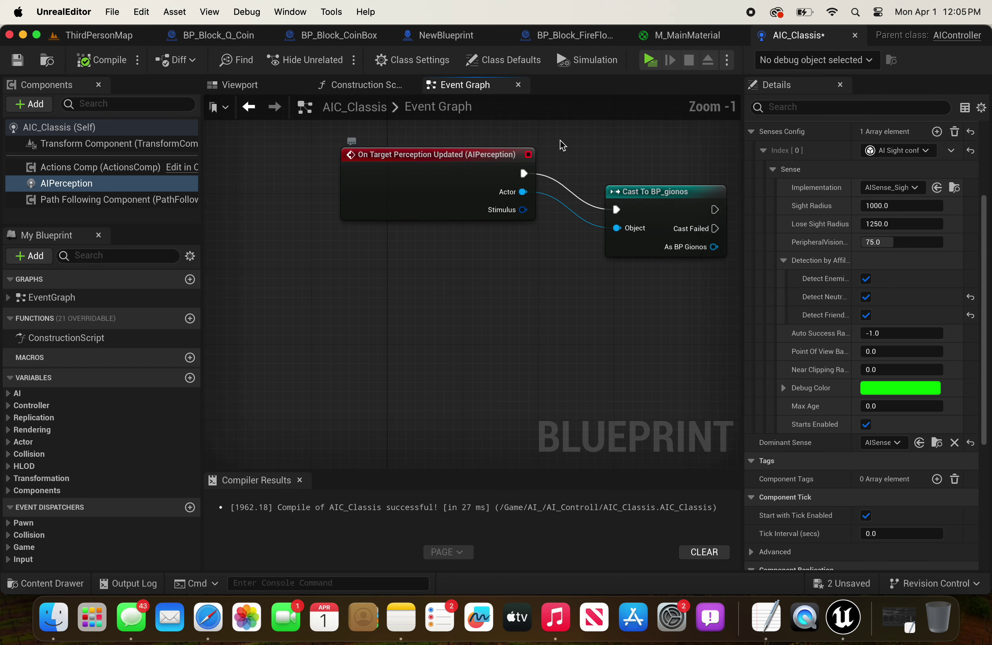
right_drag(560, 144, 469, 411)
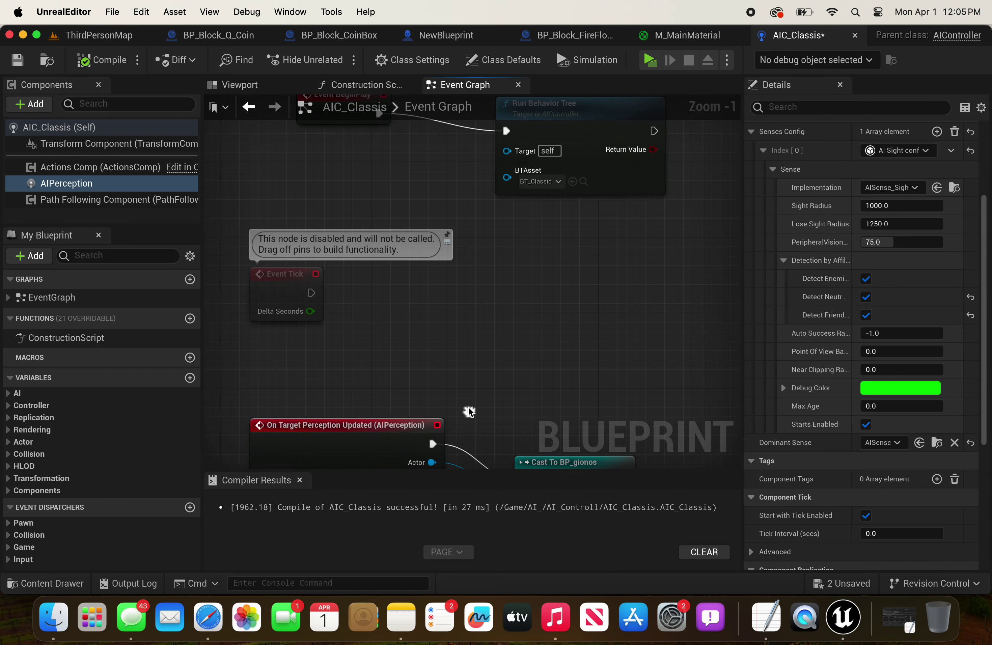
click(584, 182)
double_click(685, 491)
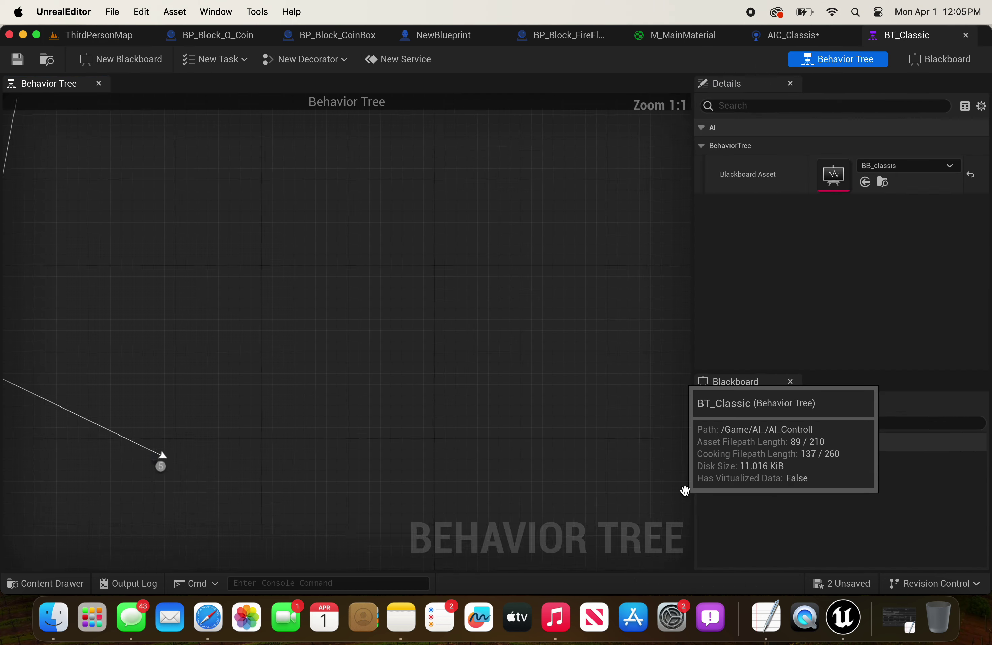
- Add a Bool key named "Can See player" to the BB_classis blackboard and save the asset
click(938, 61)
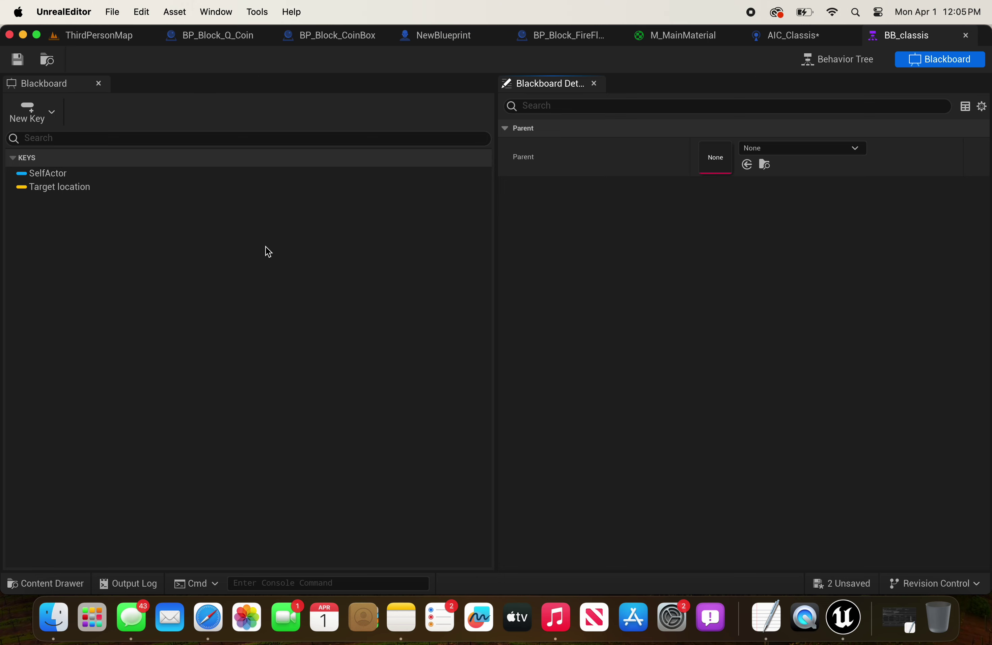
click(46, 111)
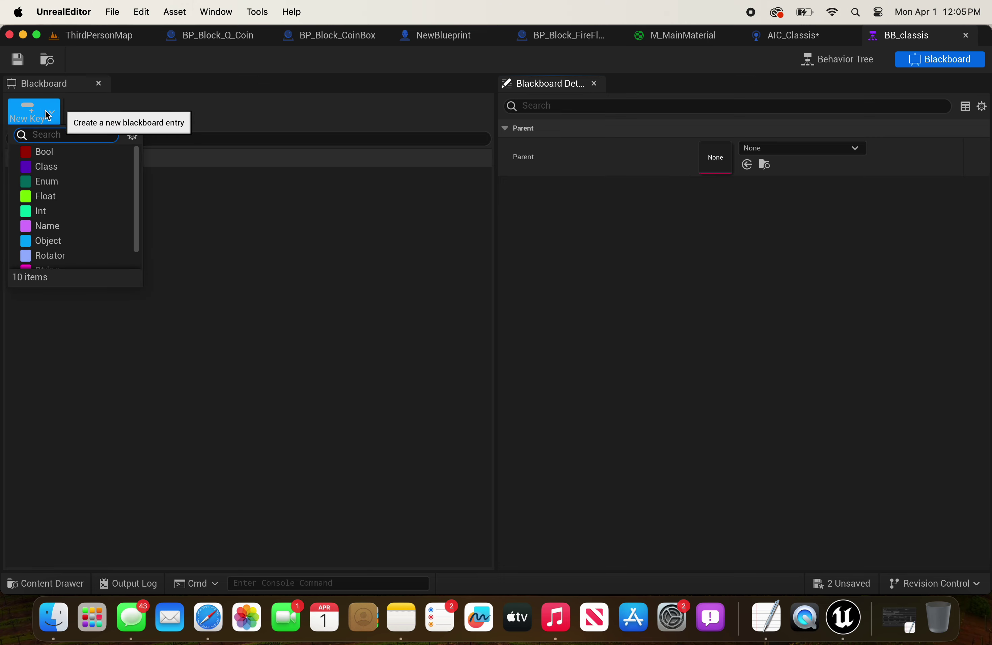
click(57, 151)
text(Can )
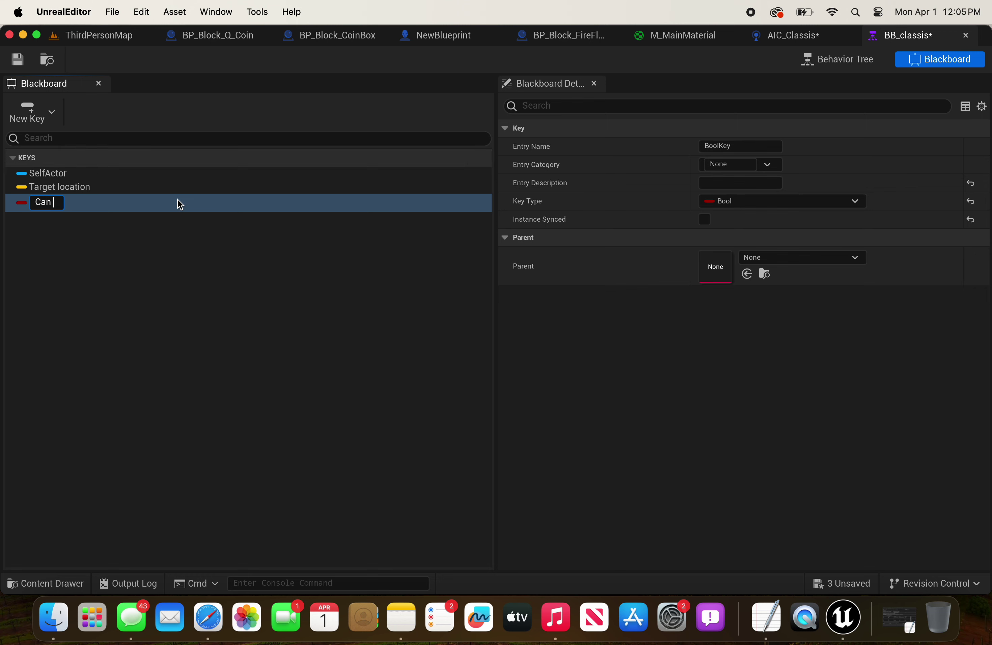
text(See player)
key(Return)
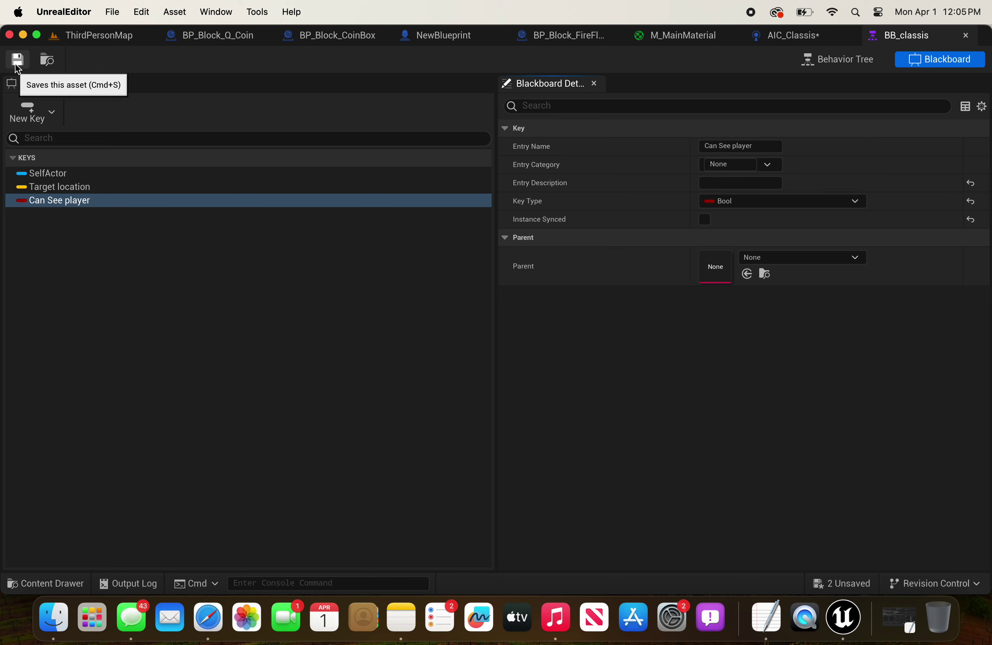
- Close the open BP_Block_Q_Coin, BP_Block_CoinBox and NewBlueprint asset editors
click(255, 40)
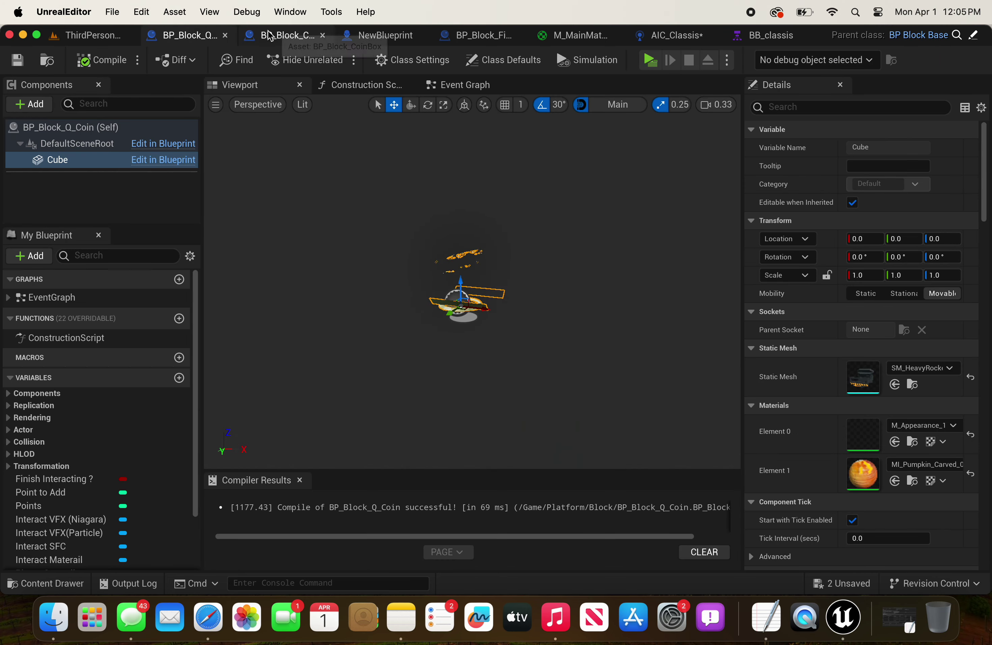
click(230, 38)
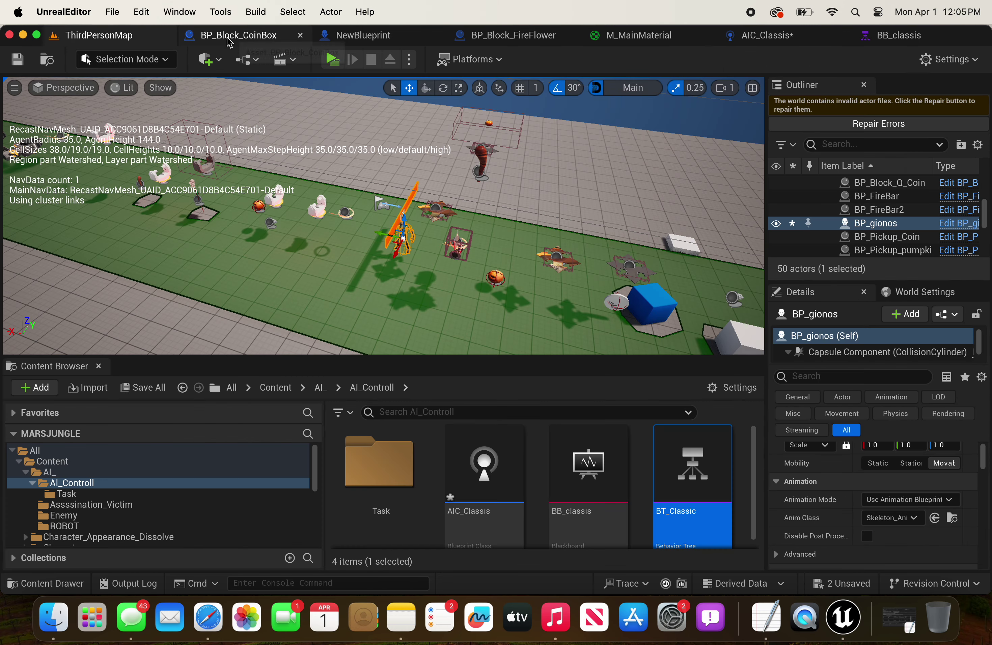
click(300, 35)
click(292, 40)
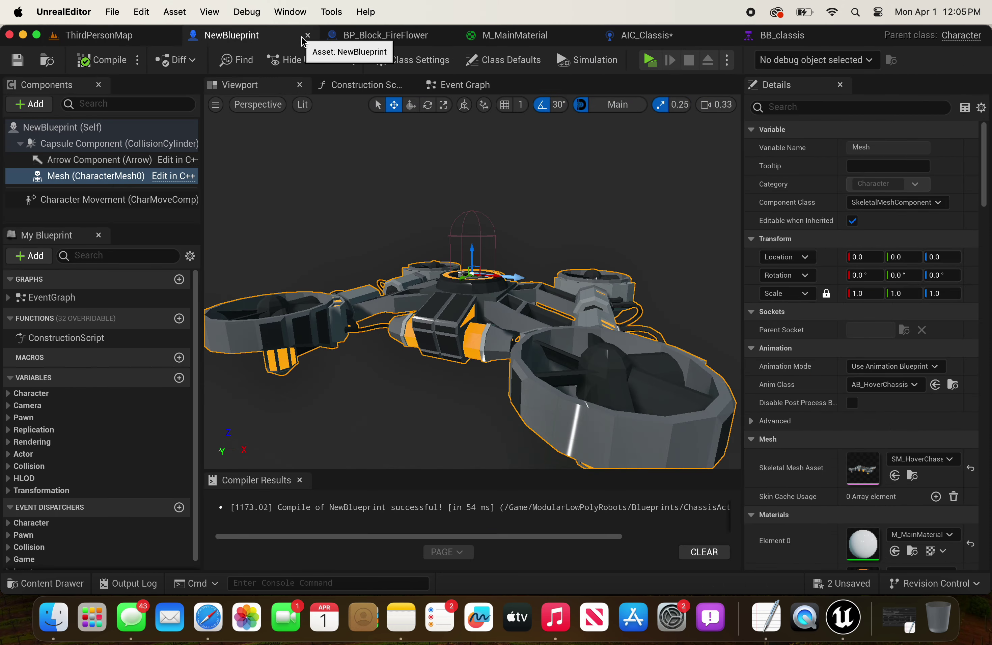
click(307, 35)
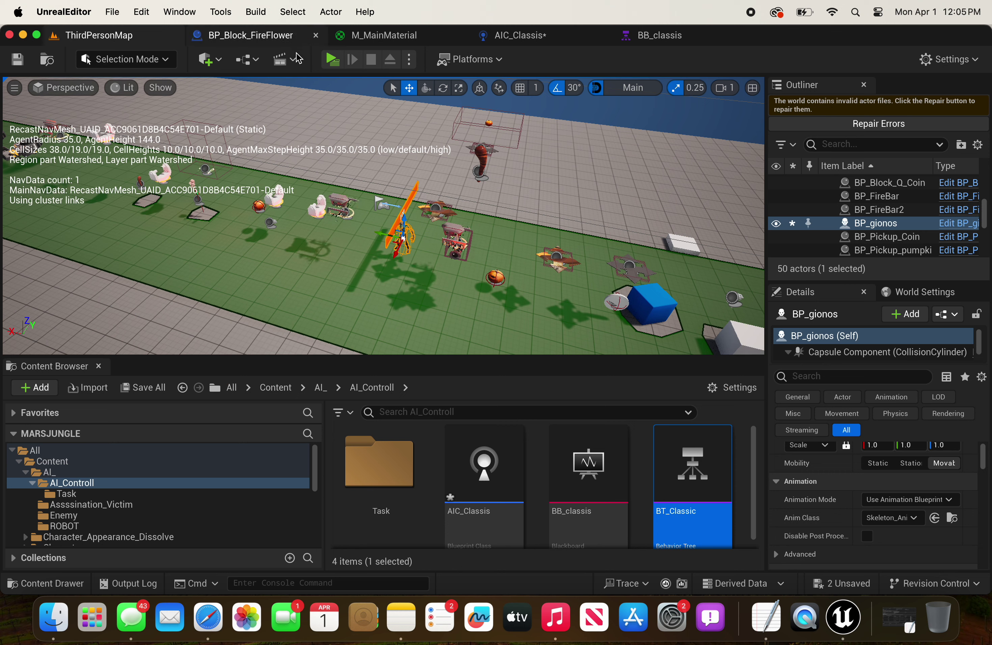
- Search the level's actors for "new" and clear the search
click(853, 146)
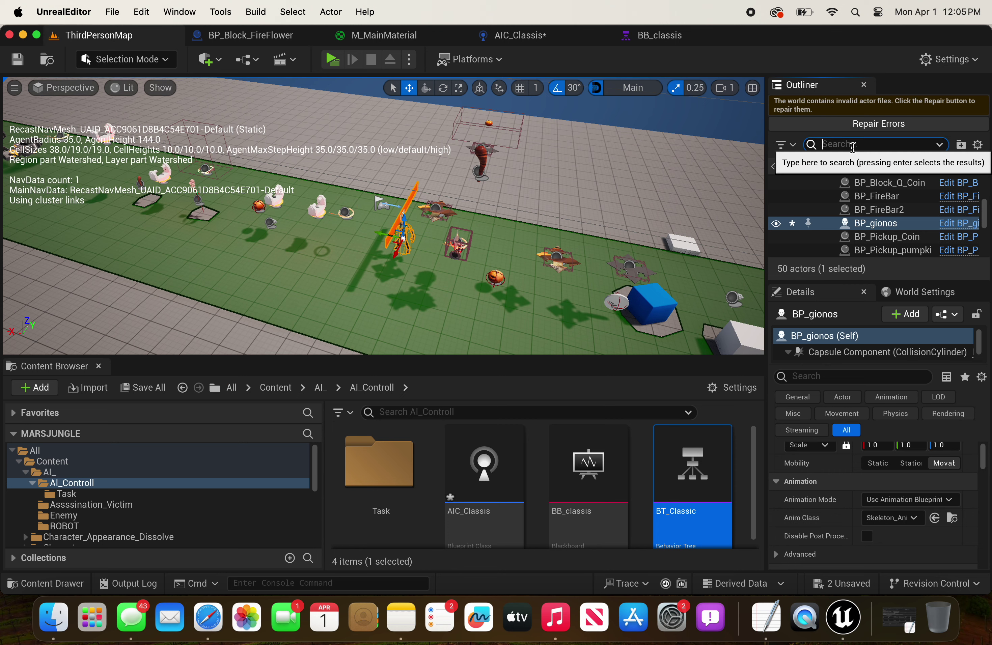
text(new)
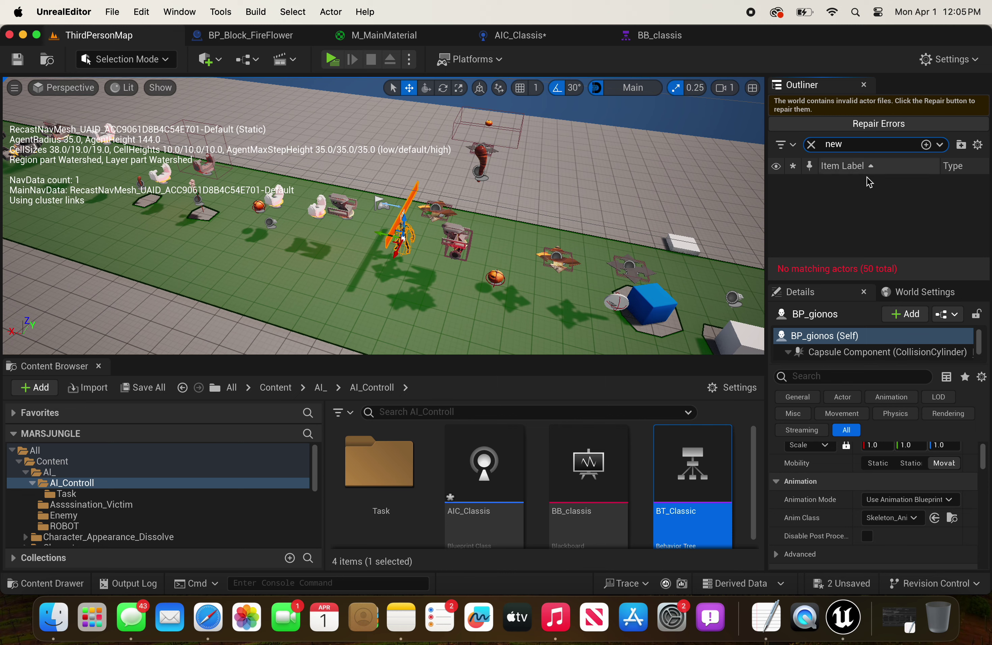
key(BackSpace)
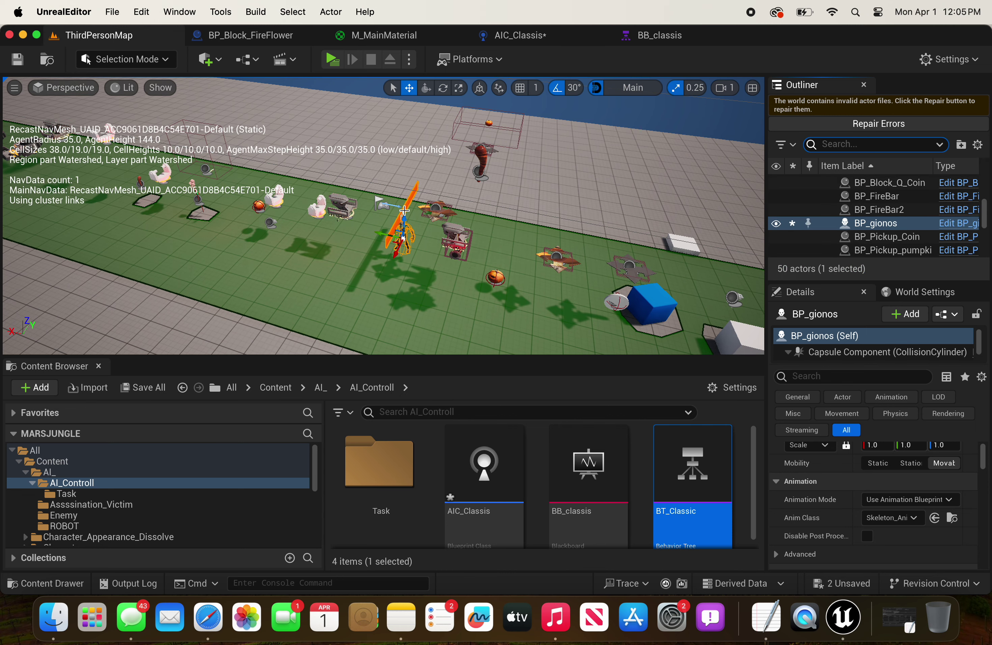
- Find the HOVER actor in the level and delete it
right_drag(329, 239, 326, 244)
drag(326, 244, 330, 234)
click(329, 233)
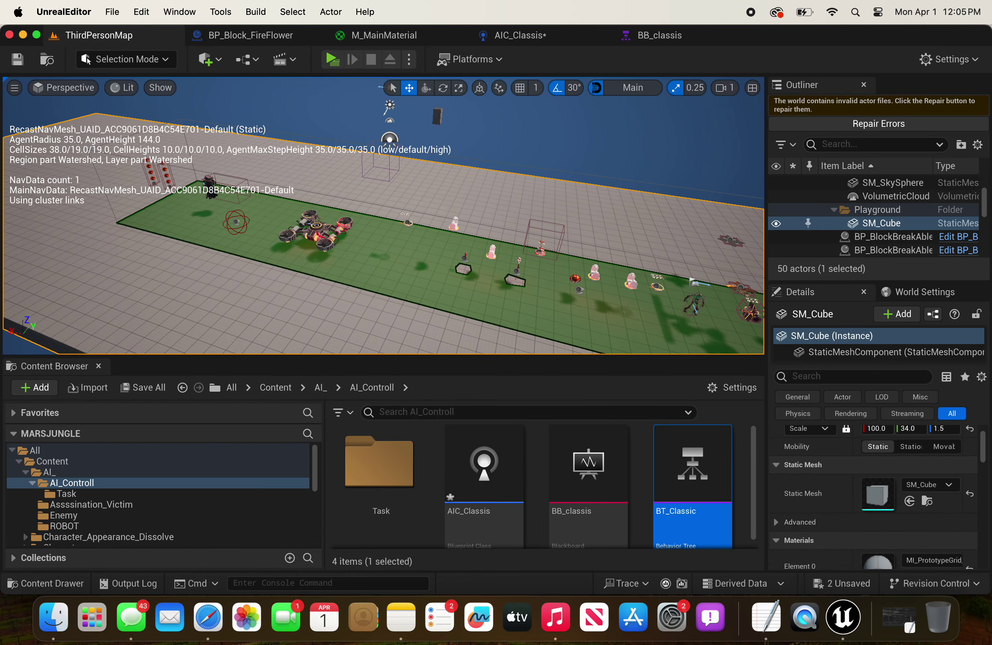
right_drag(330, 233, 350, 253)
key(w)
click(351, 252)
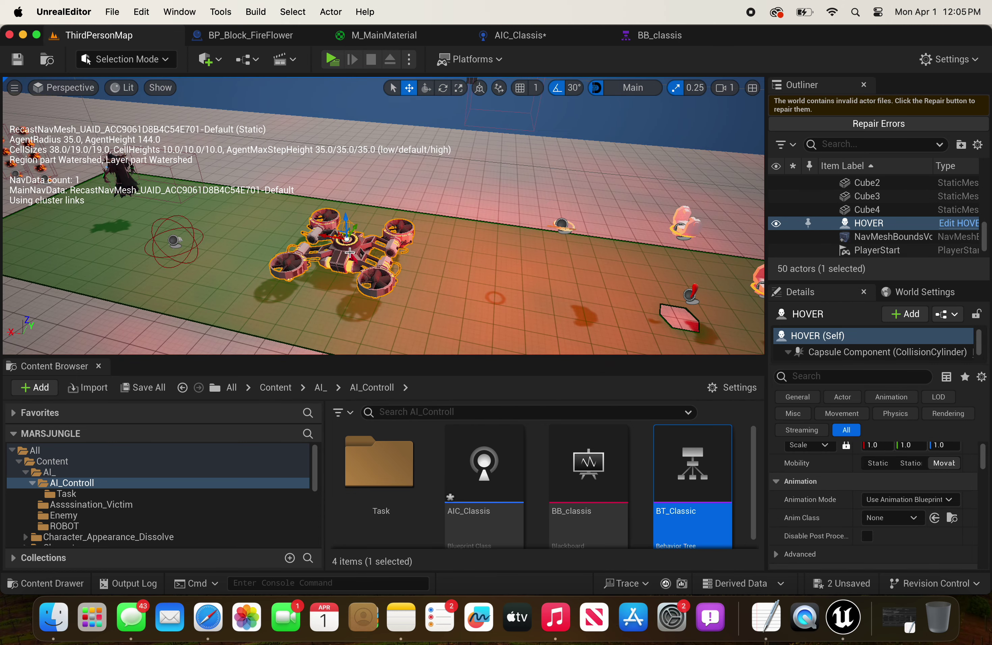
key(Delete)
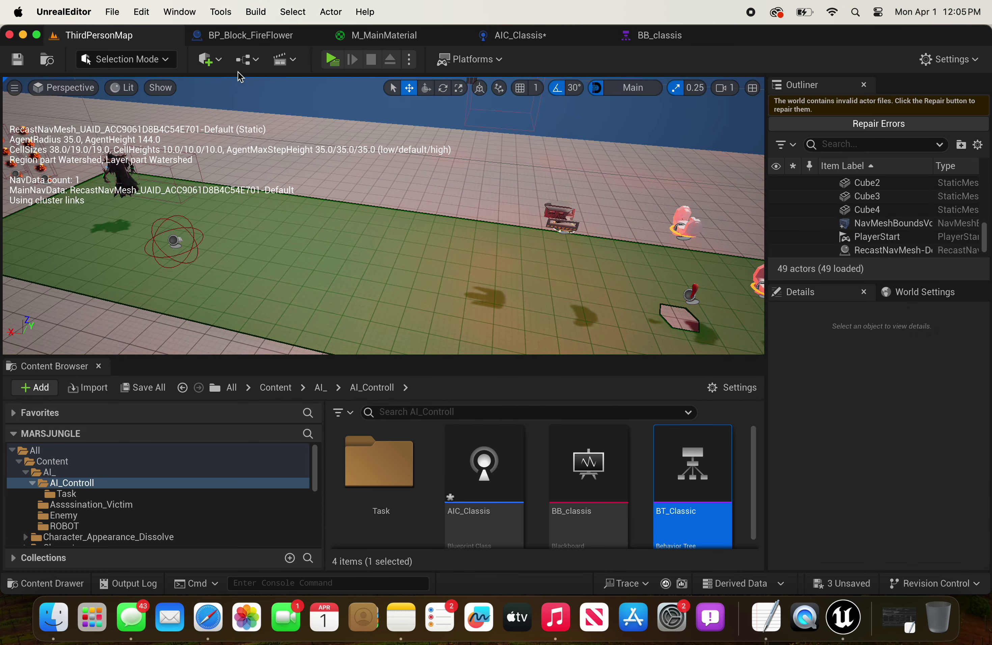
- Play-test the level, moving the character back and forth near the skeleton enemy, and end the session
key(alt+p)
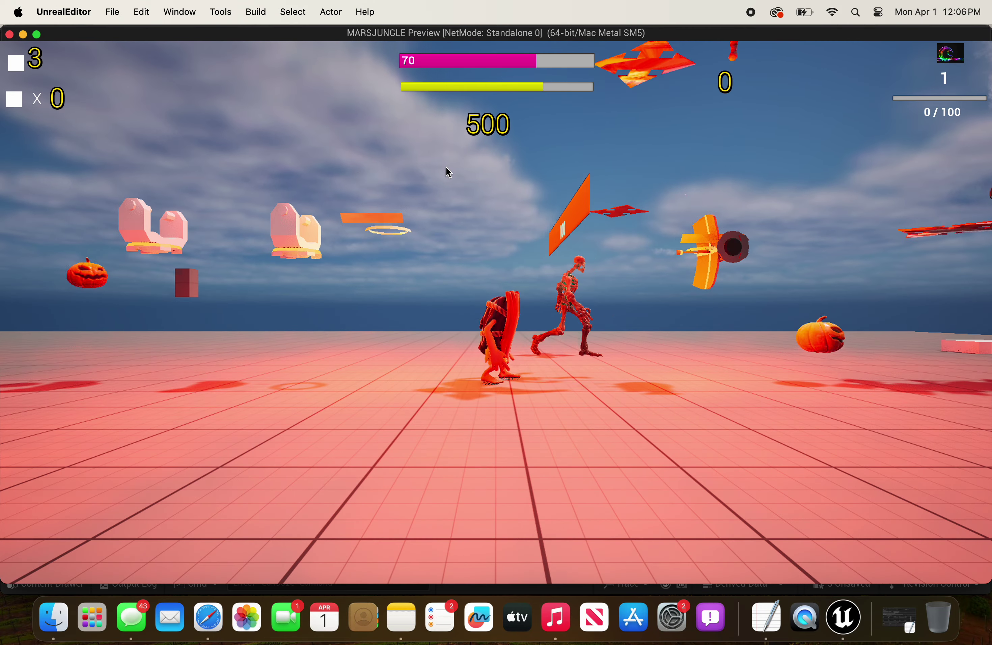
click(448, 173)
key(d)
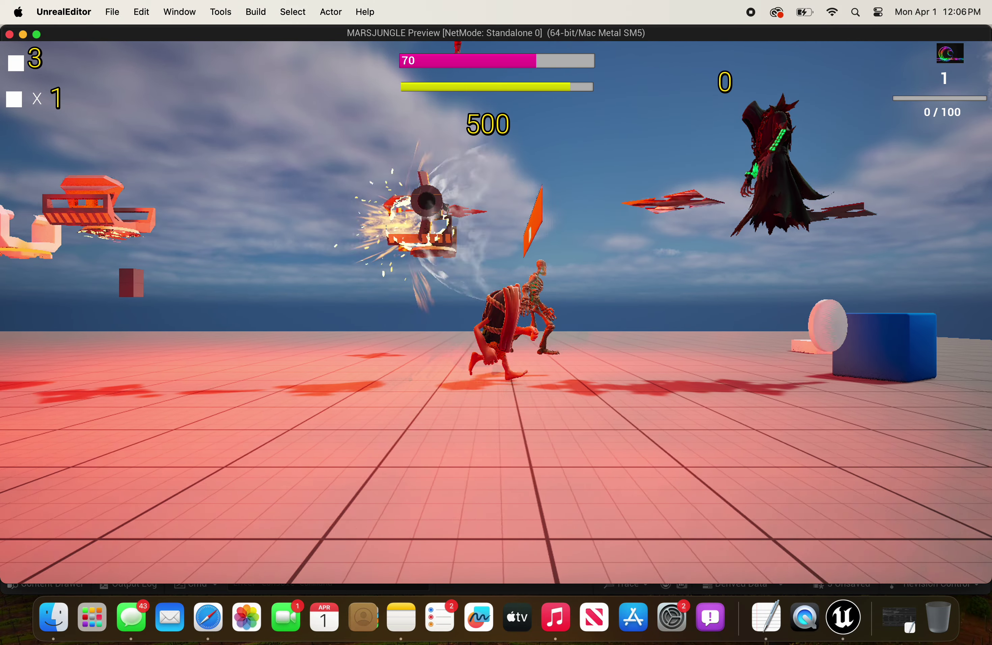
key(d)
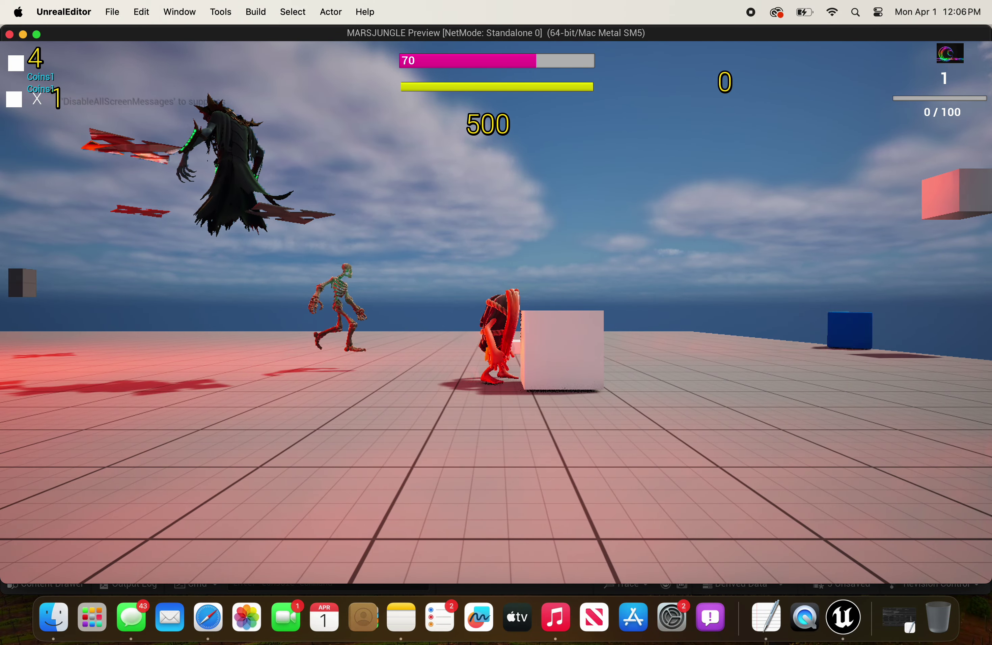
key(a)
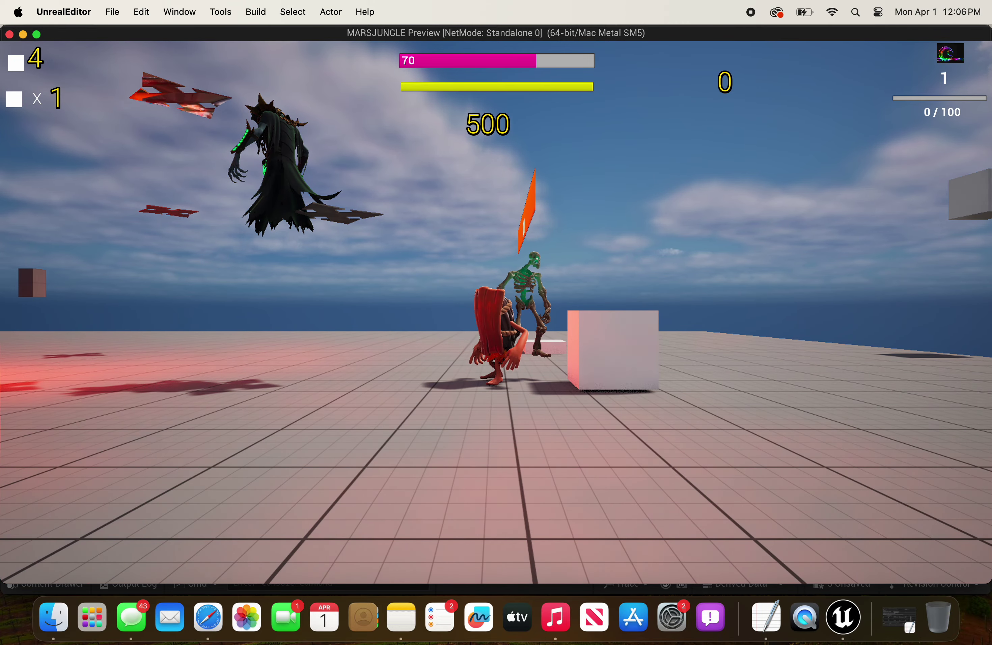
key(a)
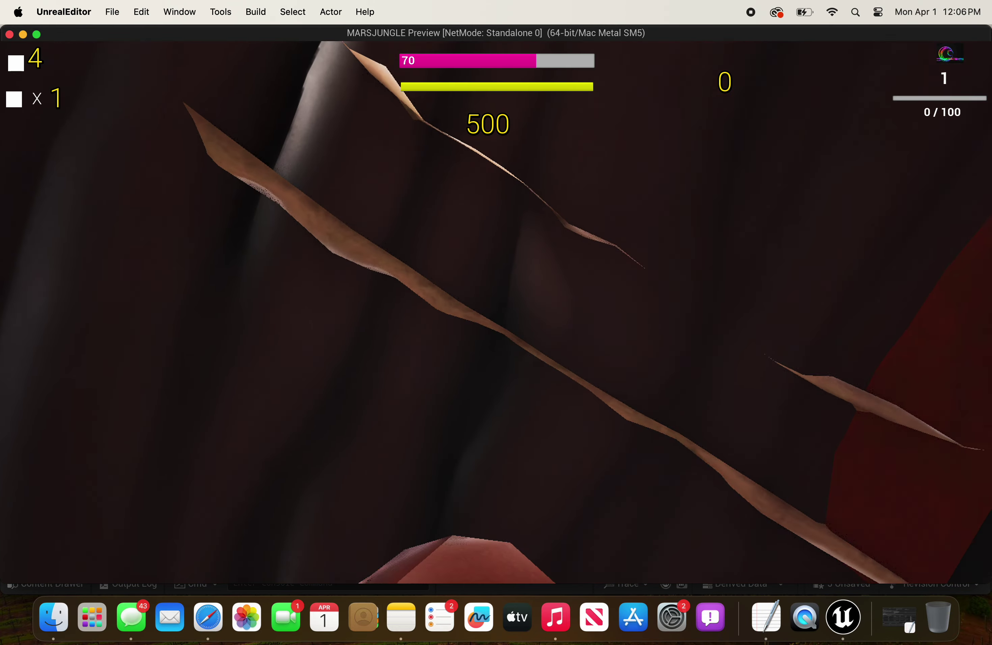
key(a)
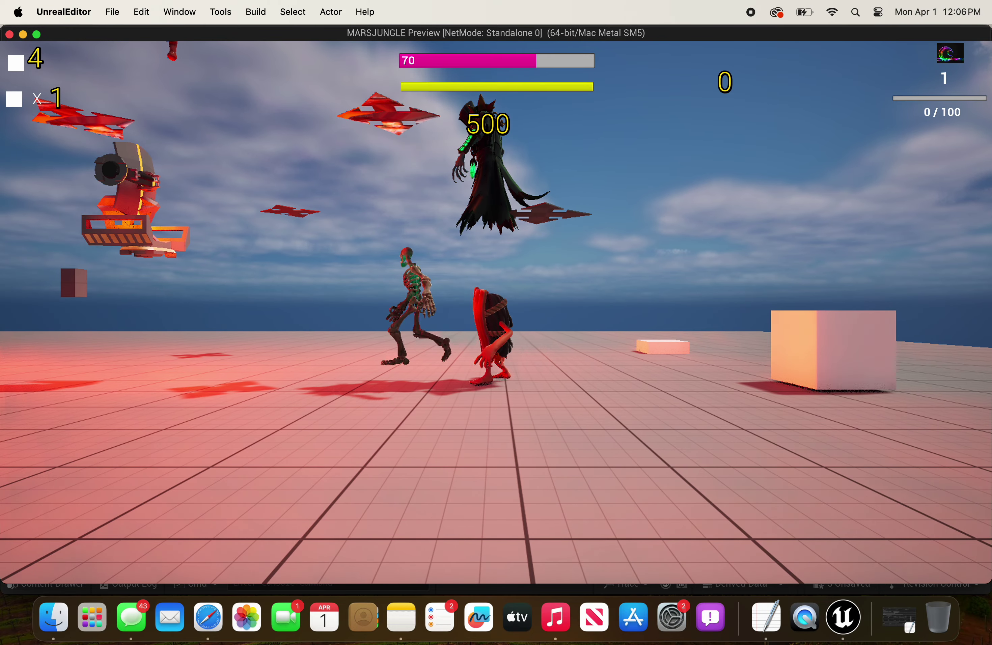
key(a)
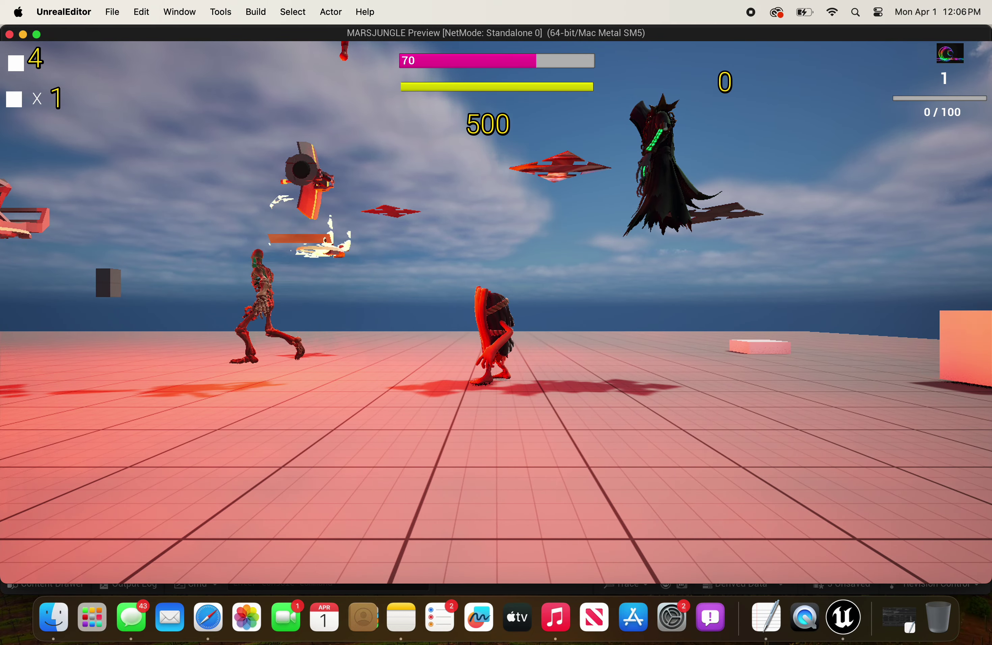
key(Escape)
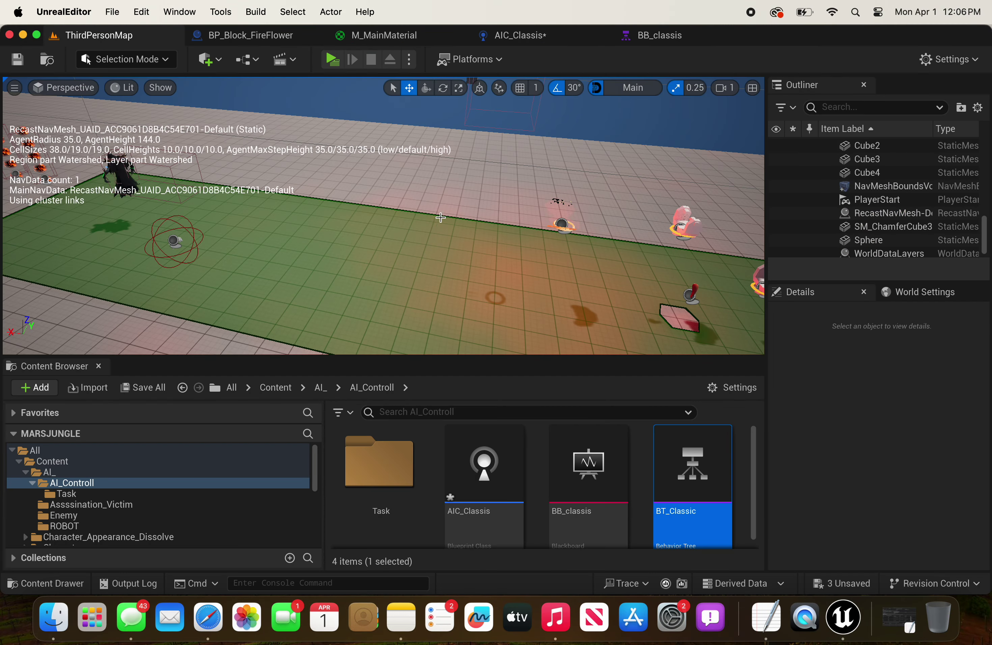
- Set the BP_gionos actor's Y location to 0 and save the level
right_drag(457, 216, 189, 256)
key(s)
key(s)
key(w)
right_drag(160, 180, 432, 269)
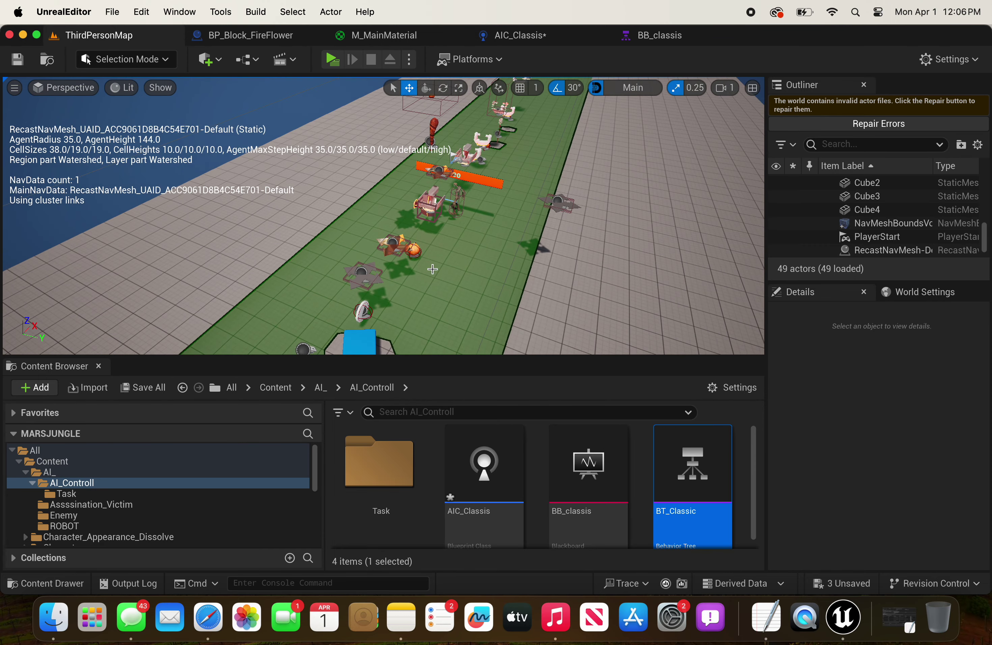
click(458, 198)
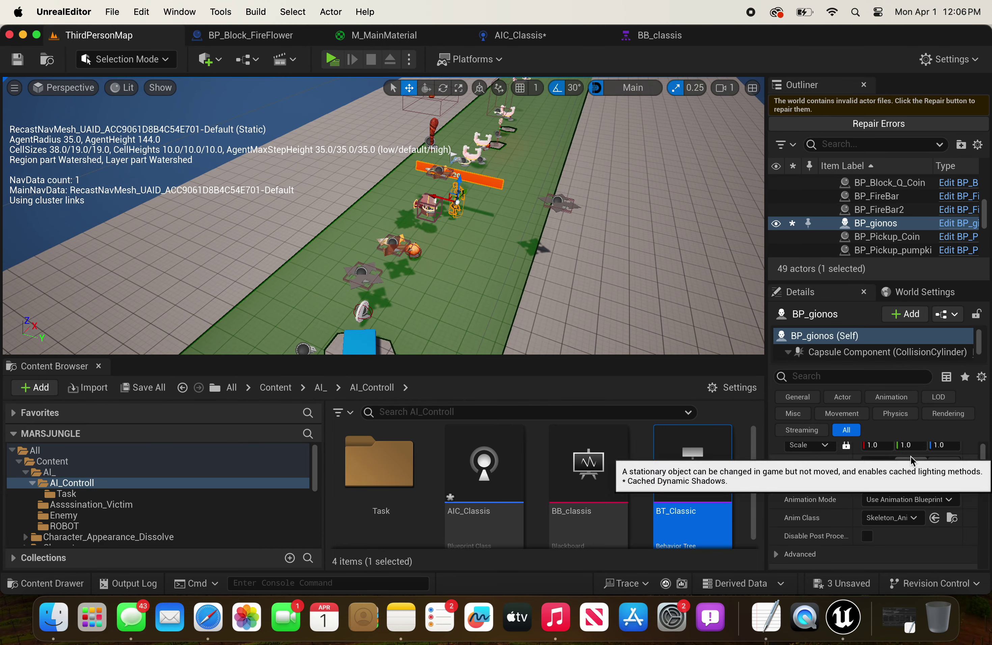
scroll(918, 469, up, 3)
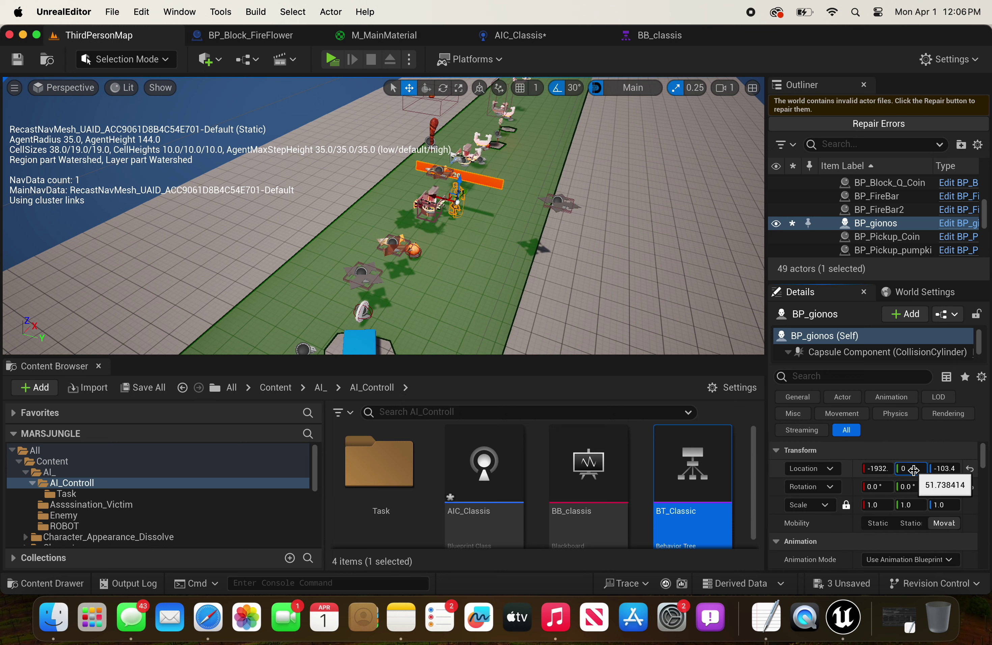
click(18, 60)
- Play-test the level again, running, attacking and jumping around the skeleton enemy, and end the session
click(331, 59)
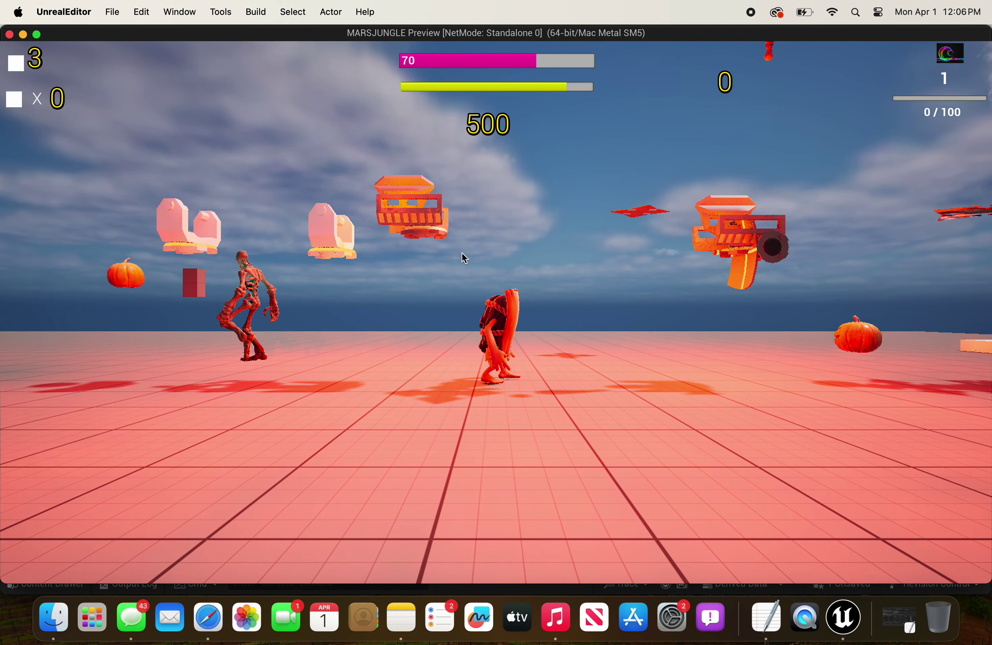
click(462, 253)
key(a)
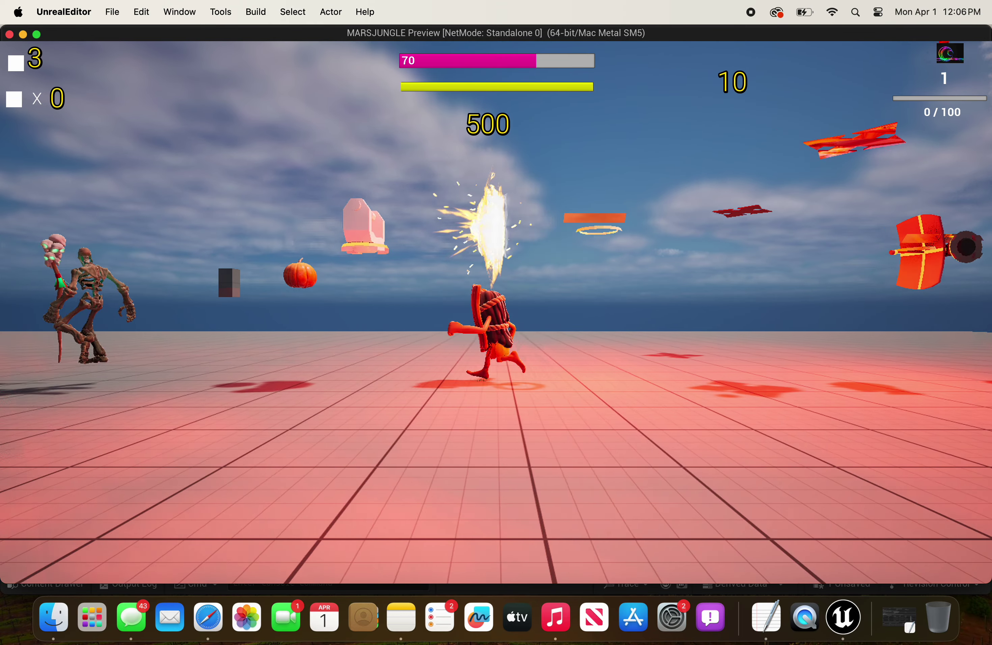
key(e)
key(a)
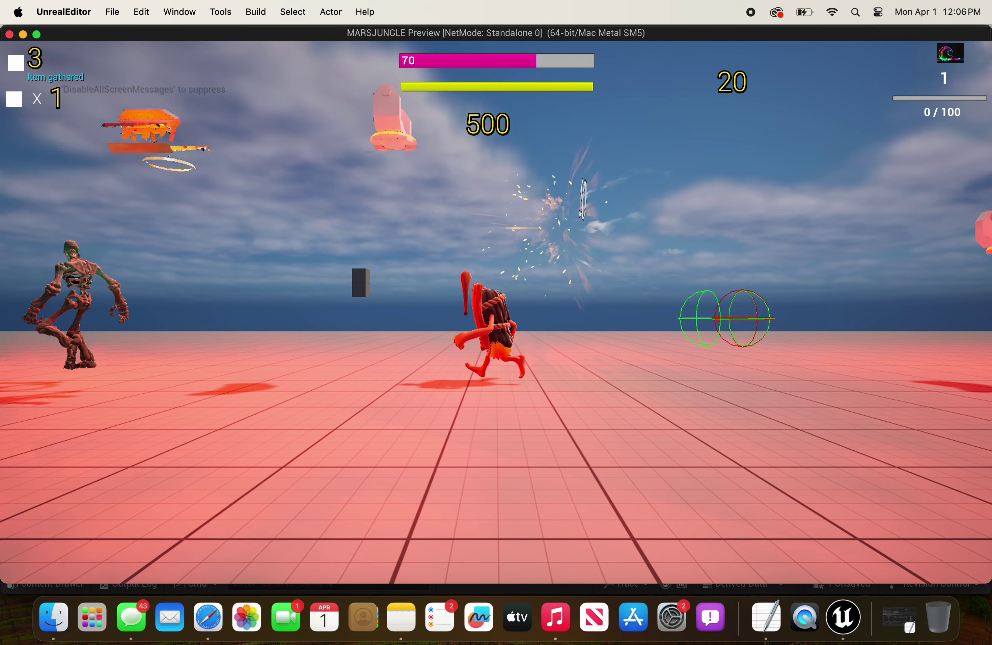
key(e)
key(a)
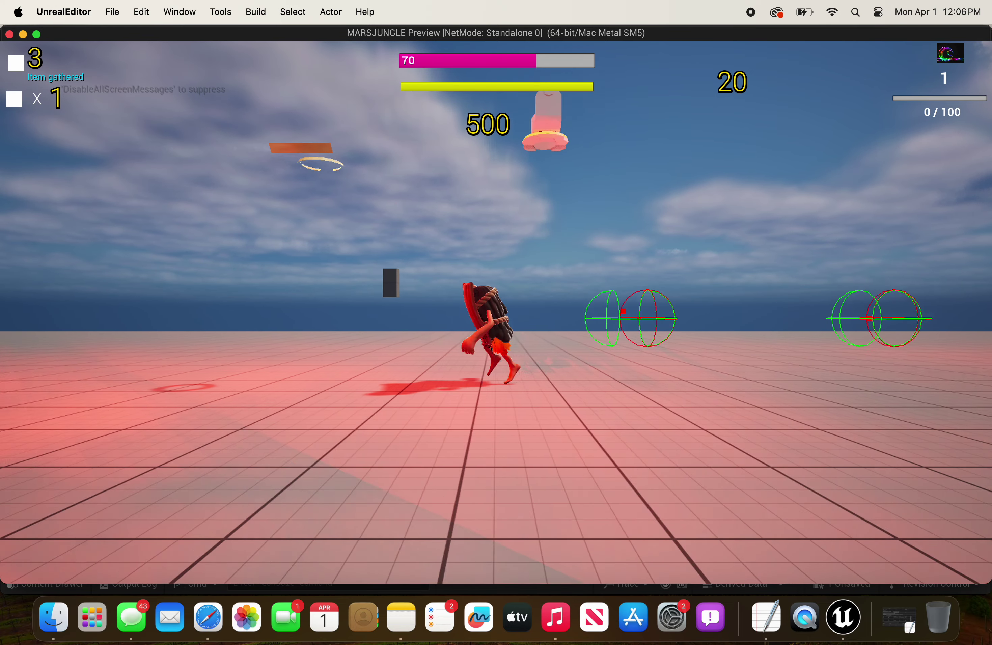
key(a)
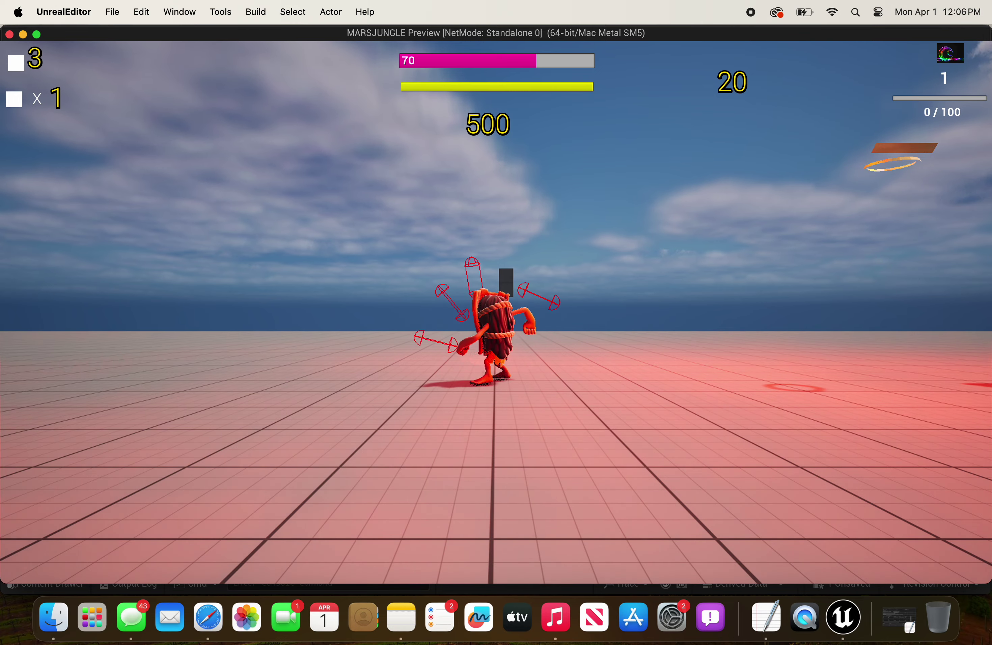
key(a)
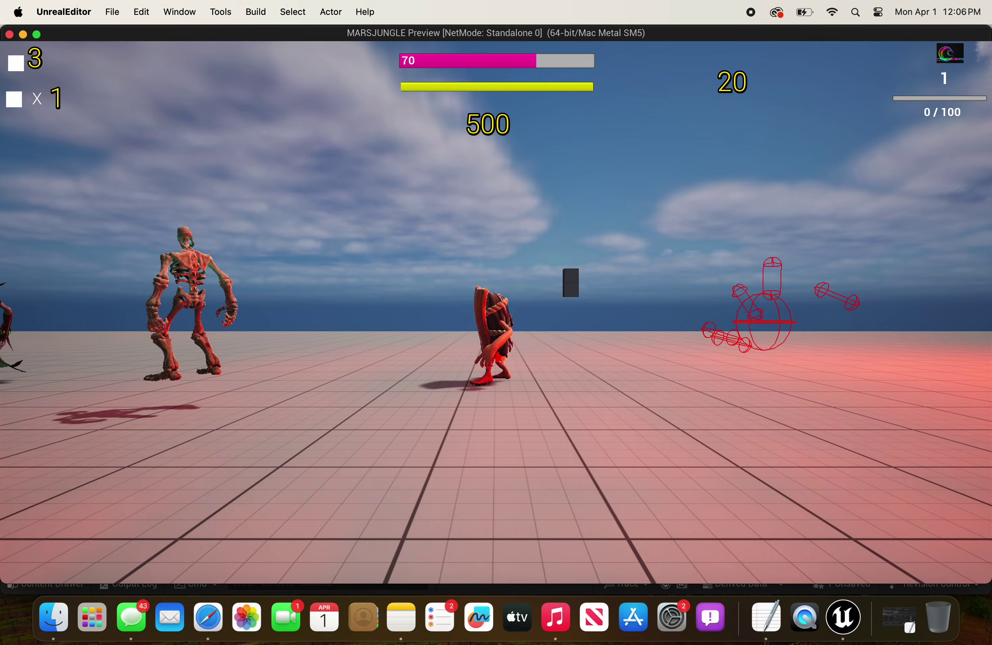
key(d)
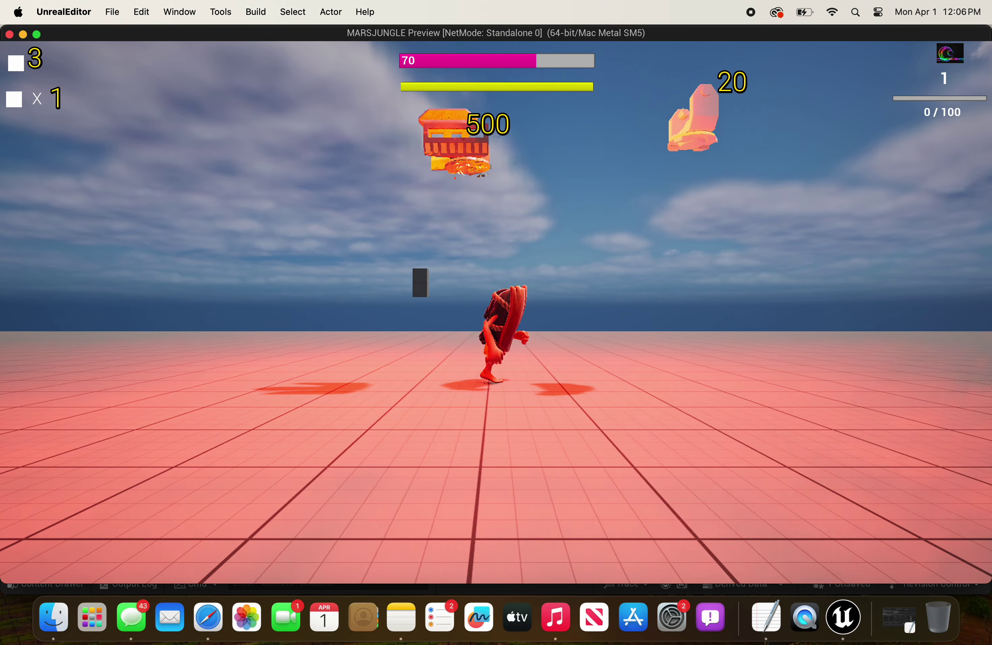
key(a)
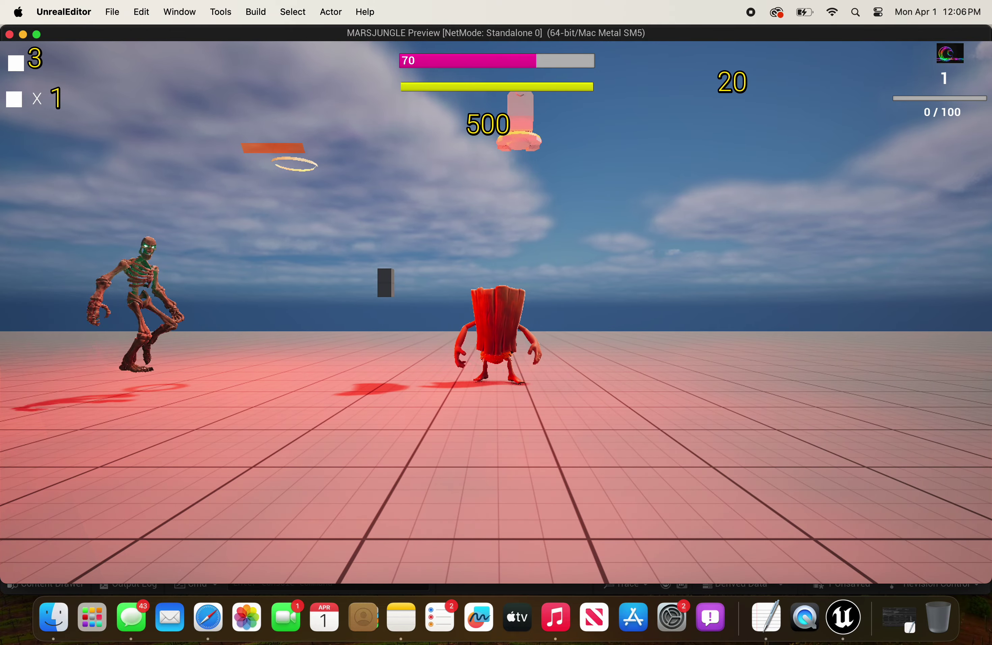
key(space)
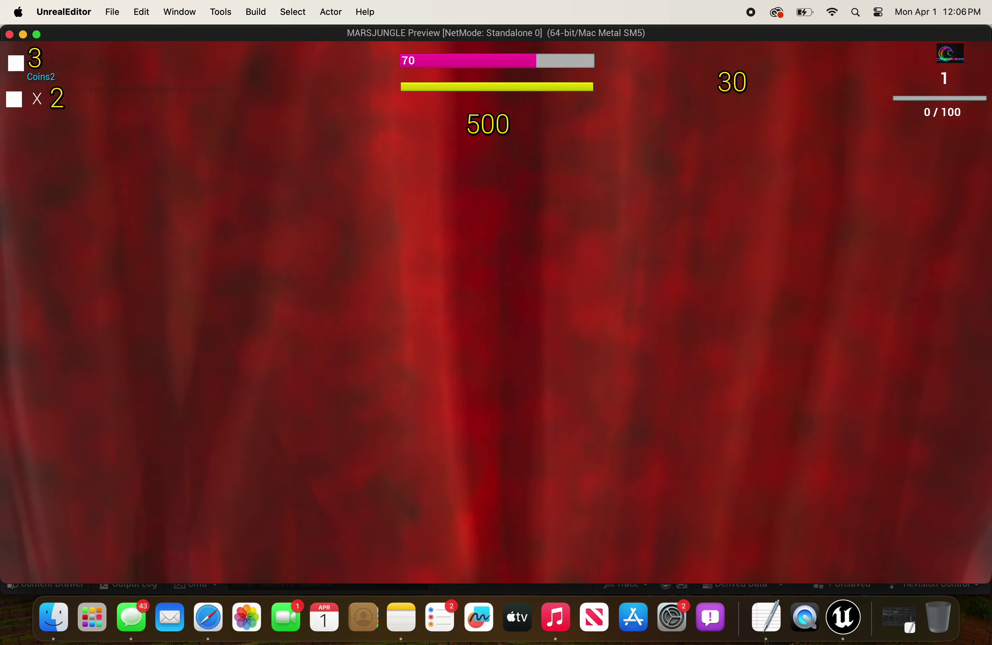
key(d)
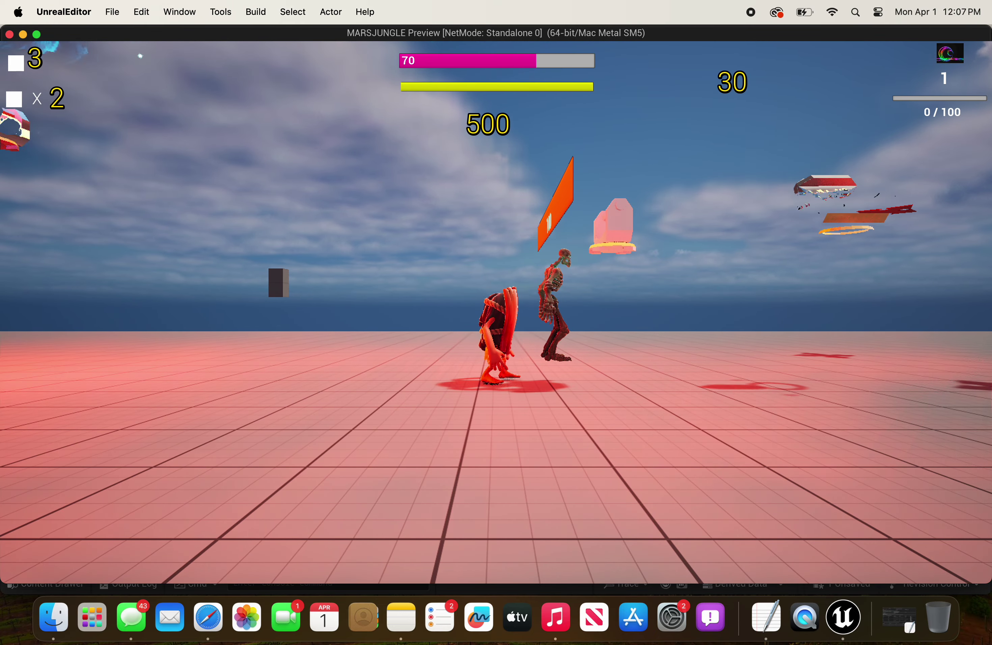
key(space)
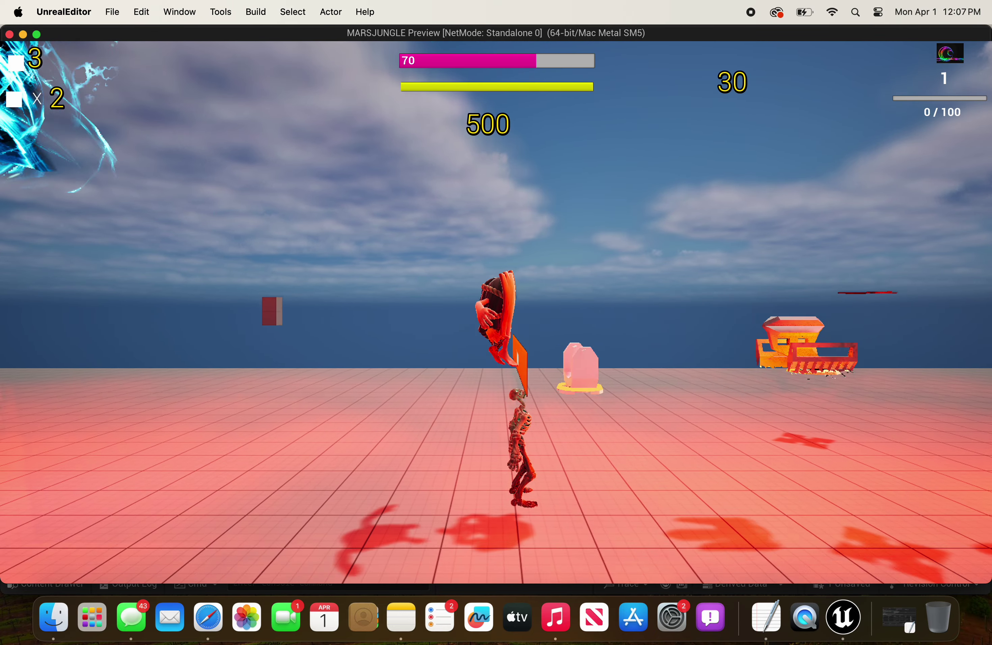
key(Escape)
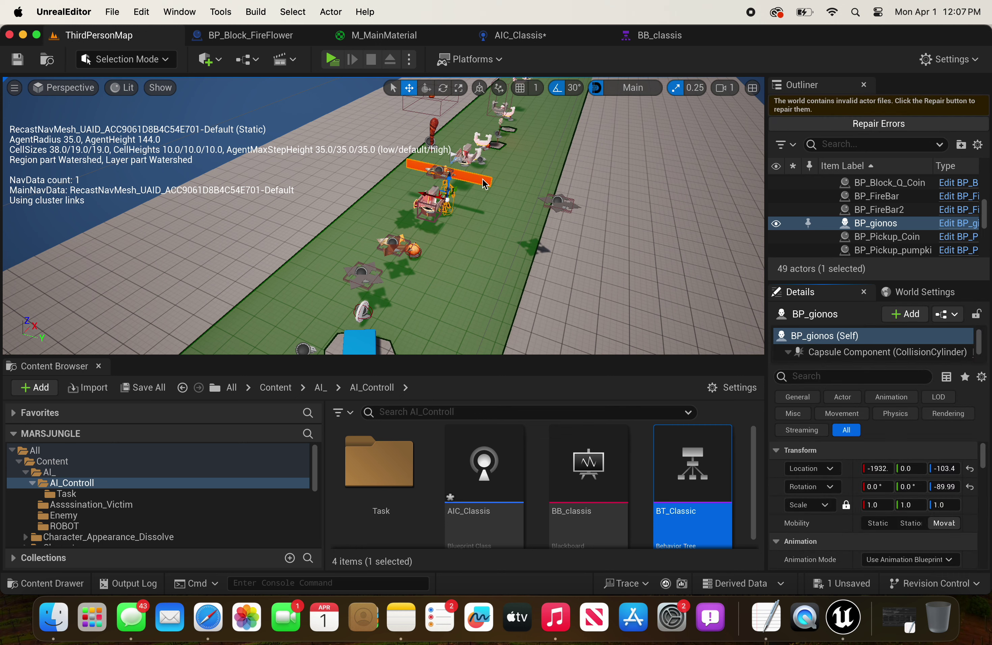
- Add a reference to self in AIC_Classis's event graph, below the Cast To BP_gionos node
click(333, 33)
click(538, 37)
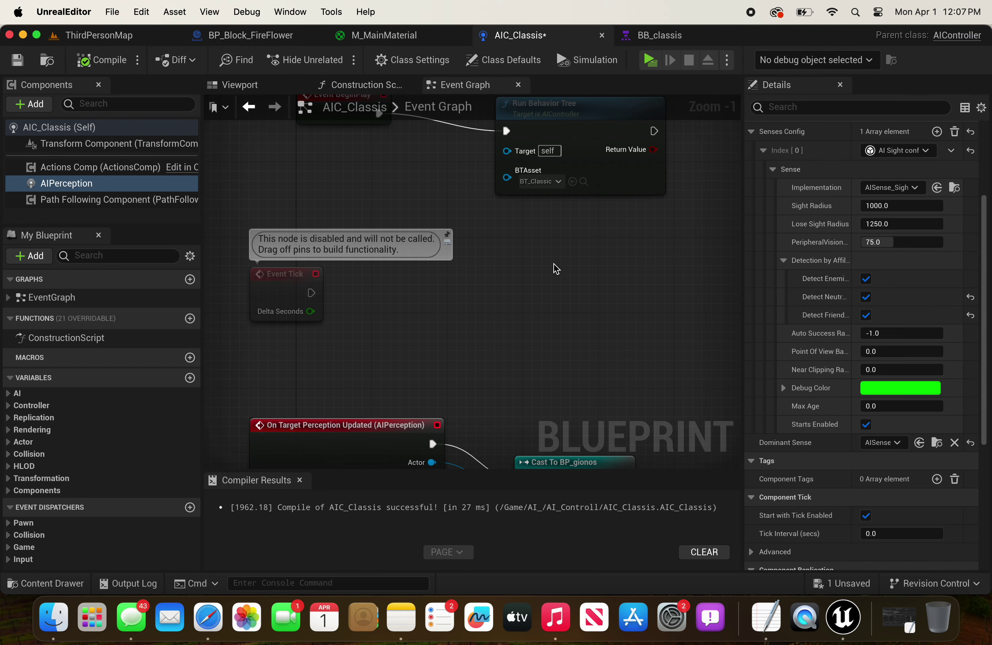
right_drag(596, 293, 441, 121)
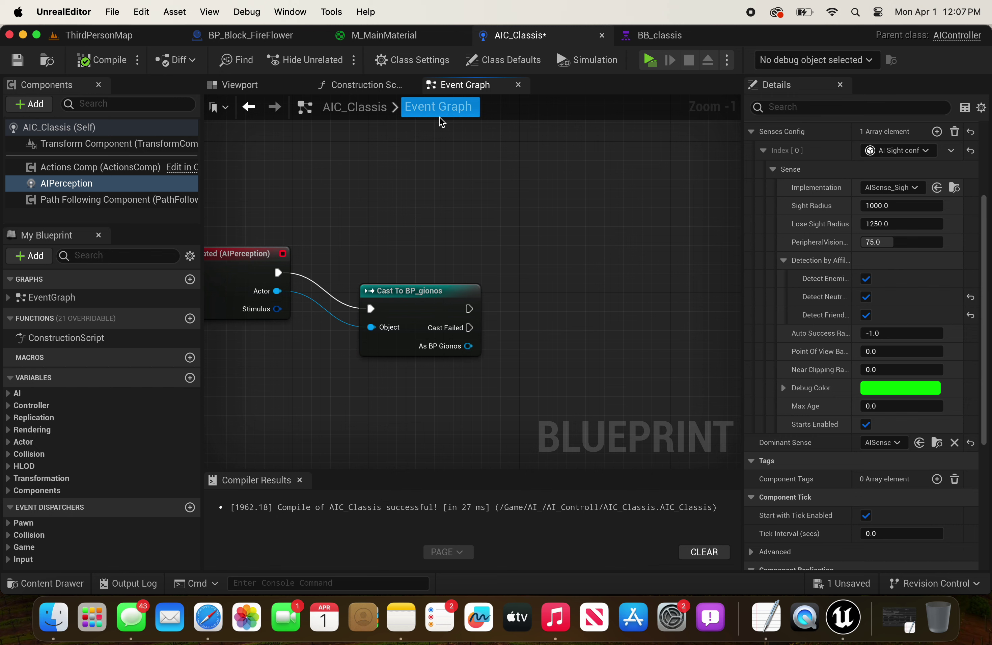
right_drag(326, 381, 447, 243)
right_click(394, 308)
text(self)
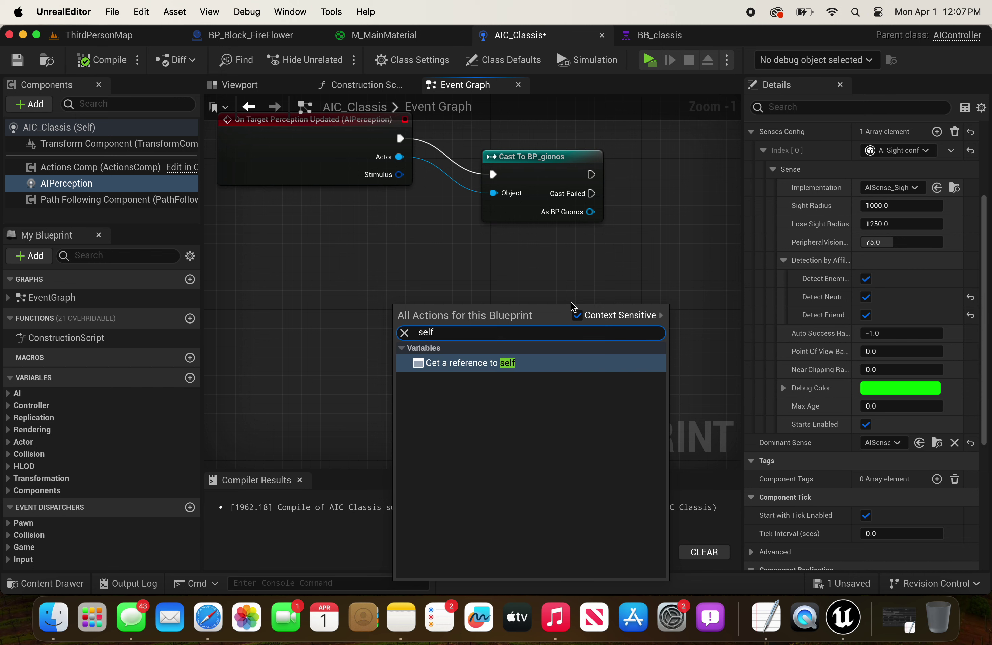
key(Return)
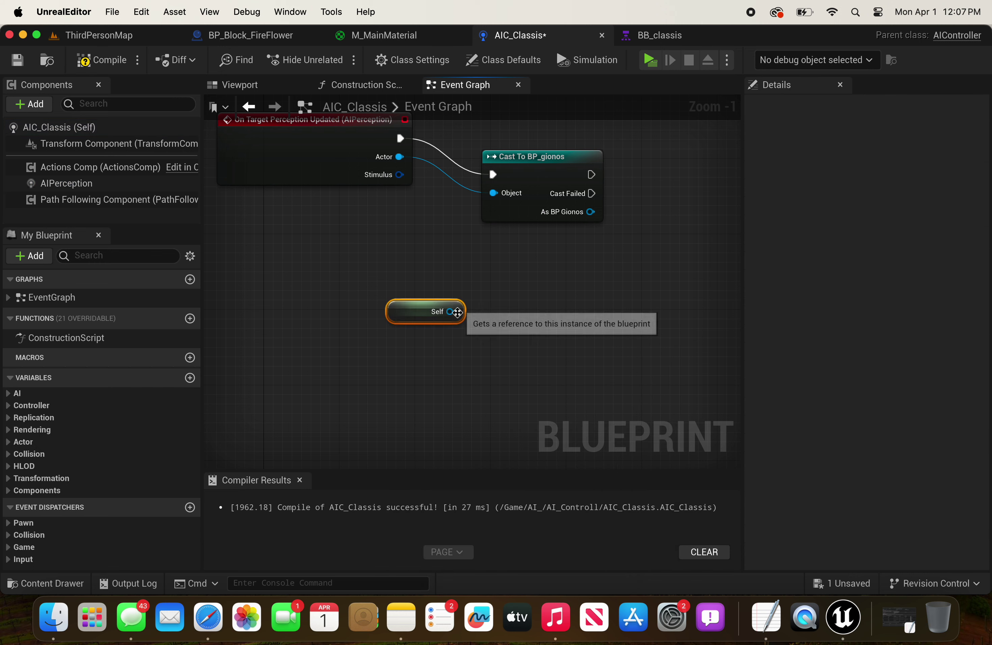
- Add a Get Blackboard node fed by the Self reference in the event graph
drag(450, 312, 524, 311)
text(ge)
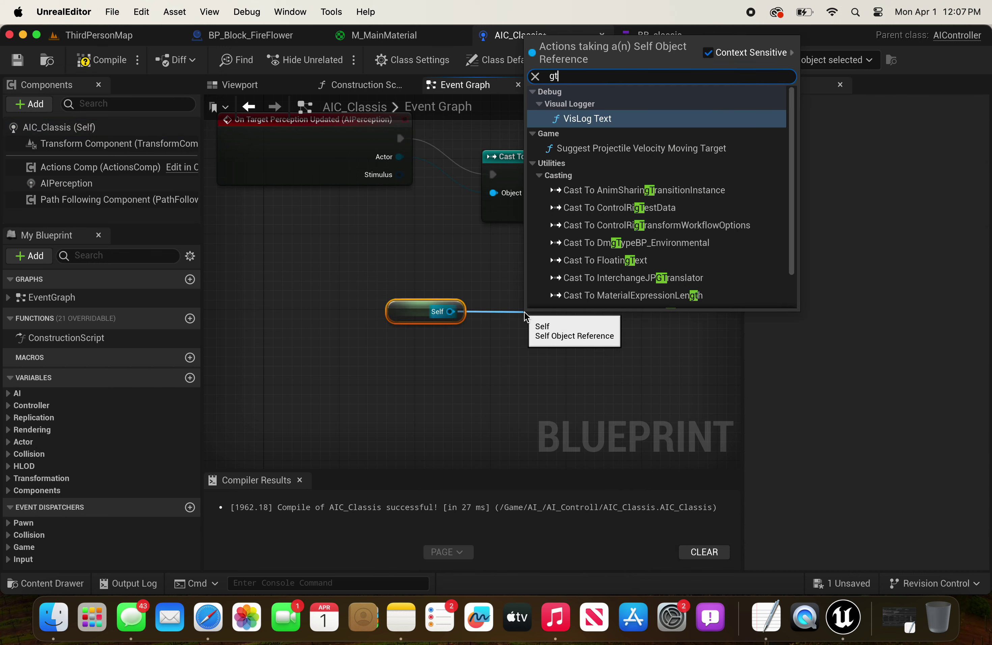
text(t black)
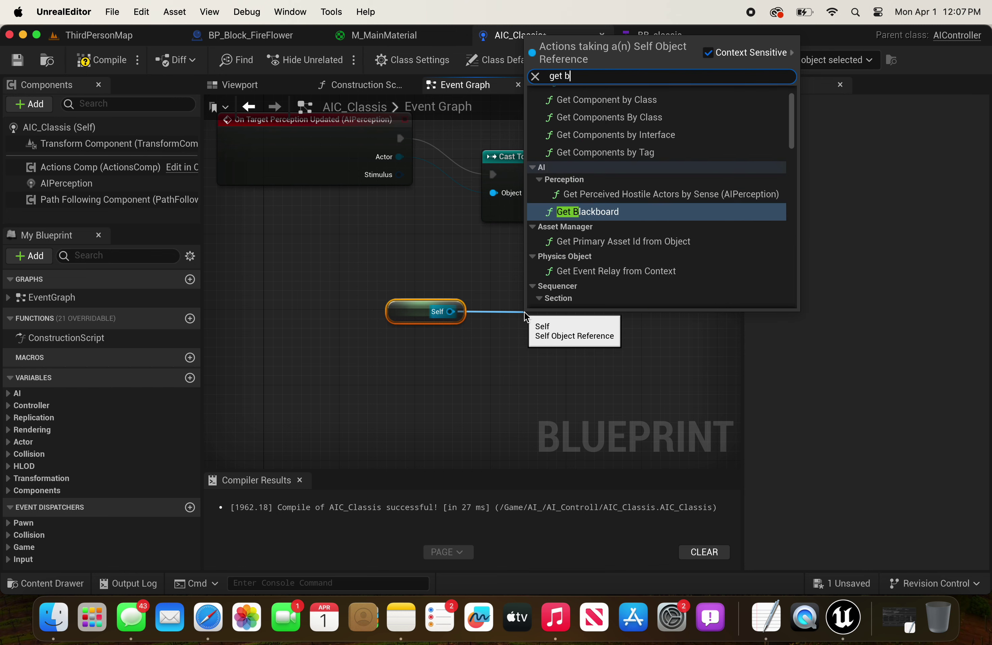
key(Return)
- Add a Set Value as Bool node targeting the Get Blackboard return value and connect its execution after the successful Cast To BP_gionos
right_drag(637, 282, 547, 268)
drag(537, 320, 588, 274)
text(set )
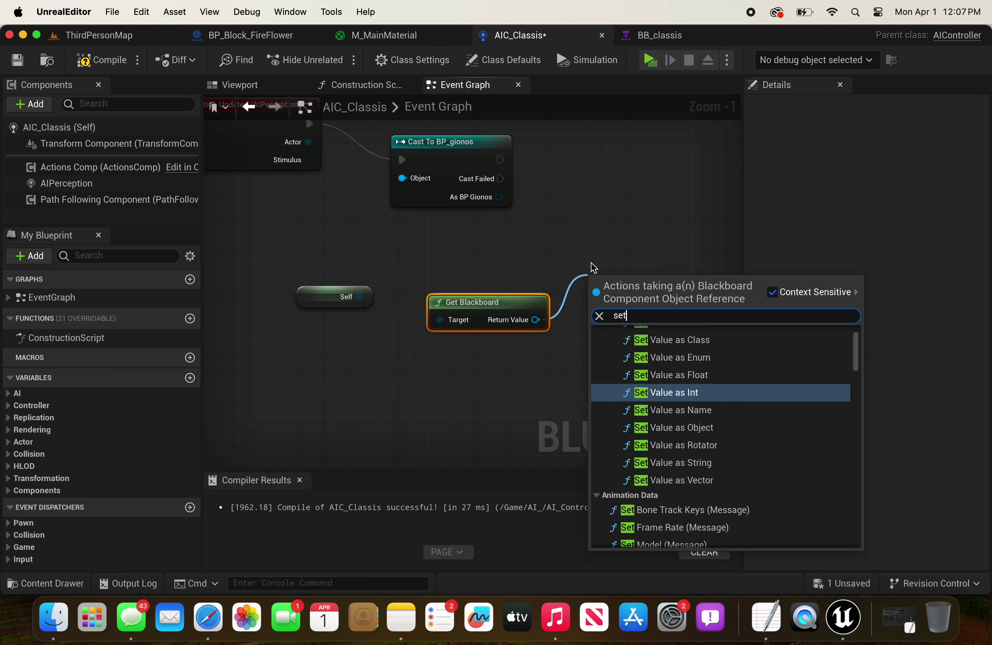
text(va)
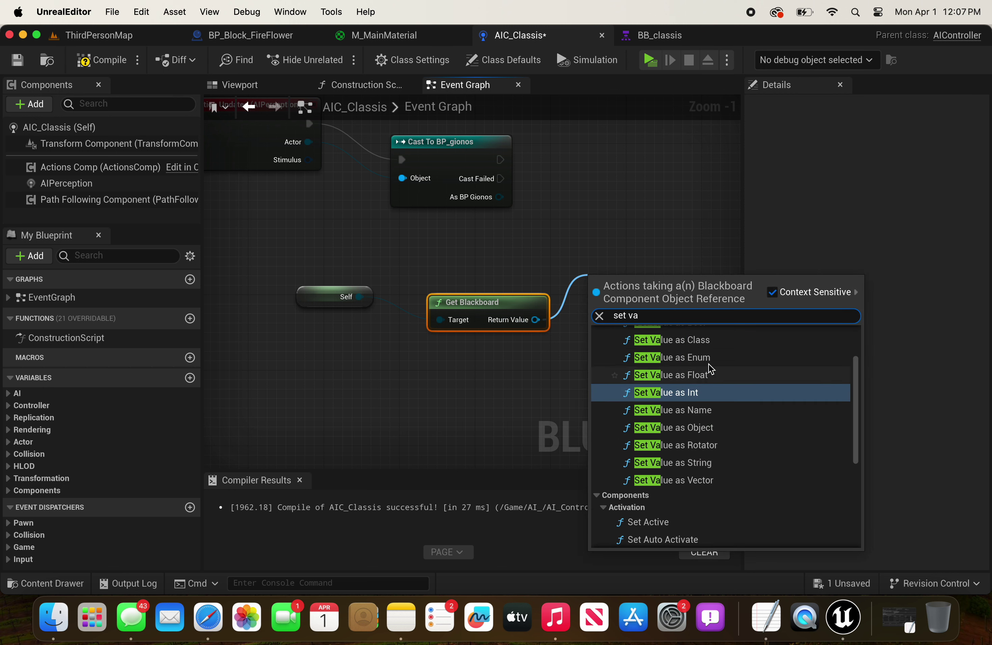
scroll(707, 486, down, 2)
scroll(707, 485, up, 5)
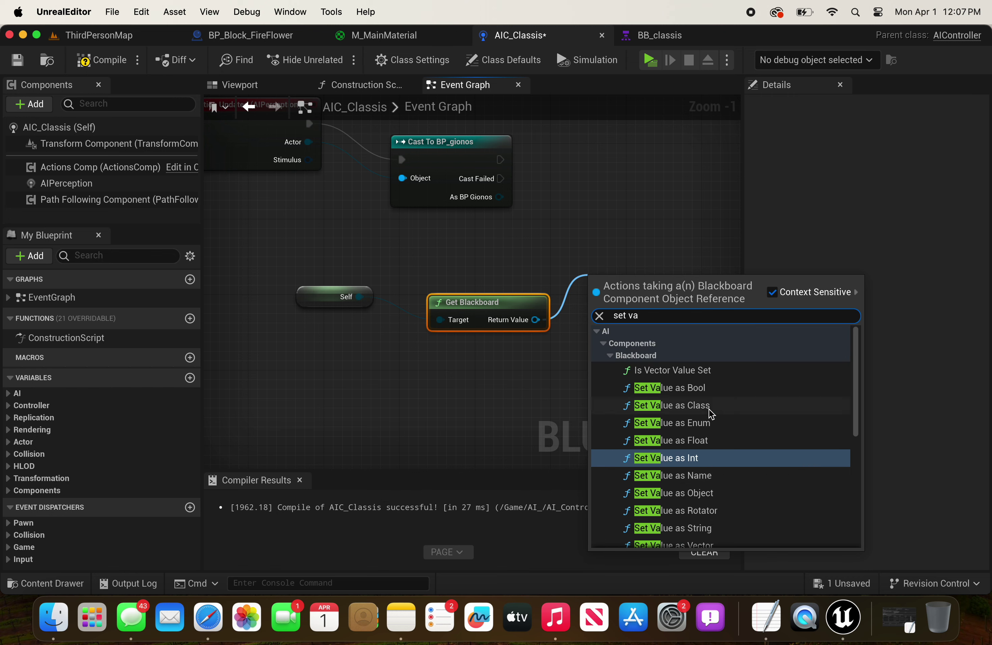
click(687, 388)
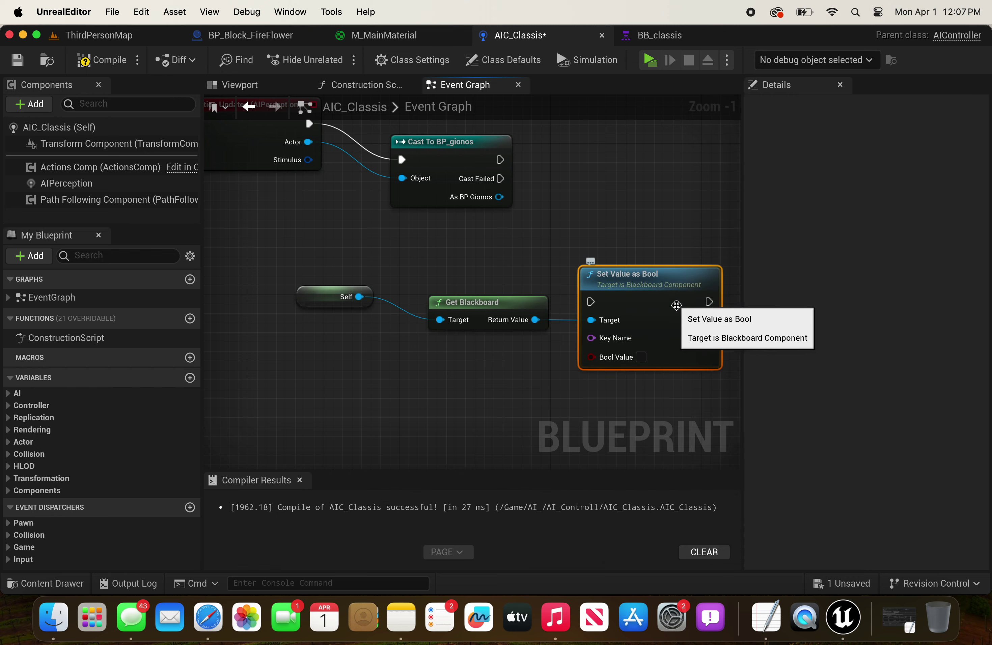
drag(671, 303, 662, 190)
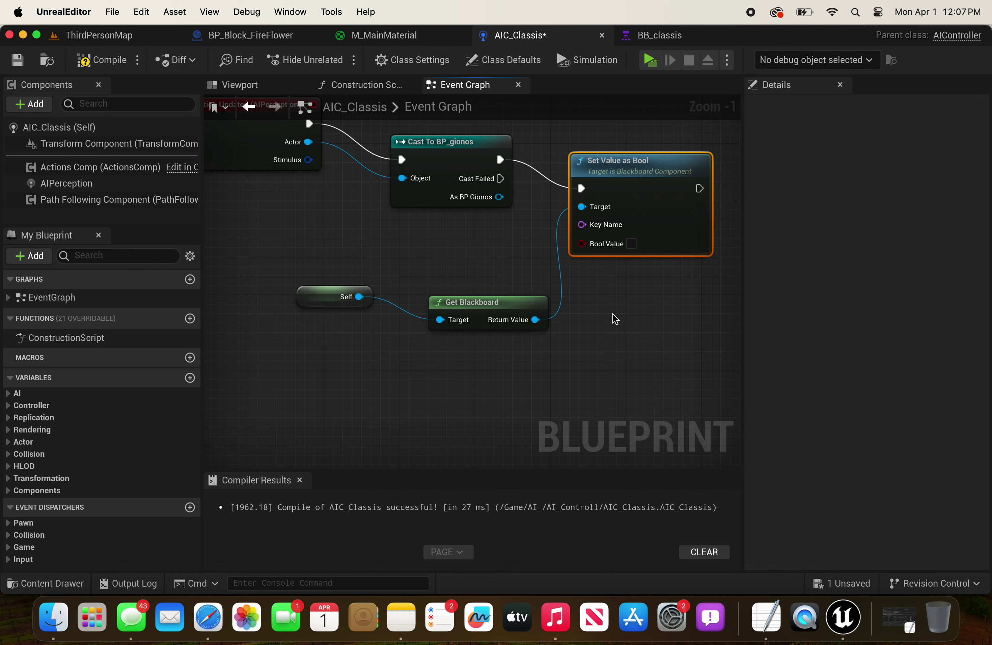
- Open the BB_classis blackboard to look up the name of its bool key
click(645, 39)
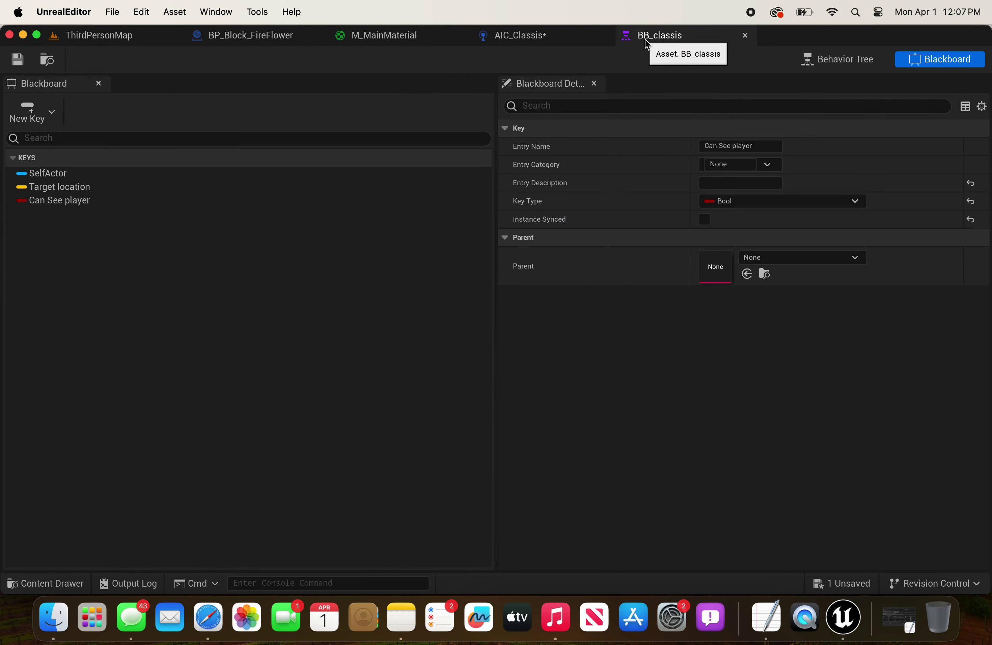